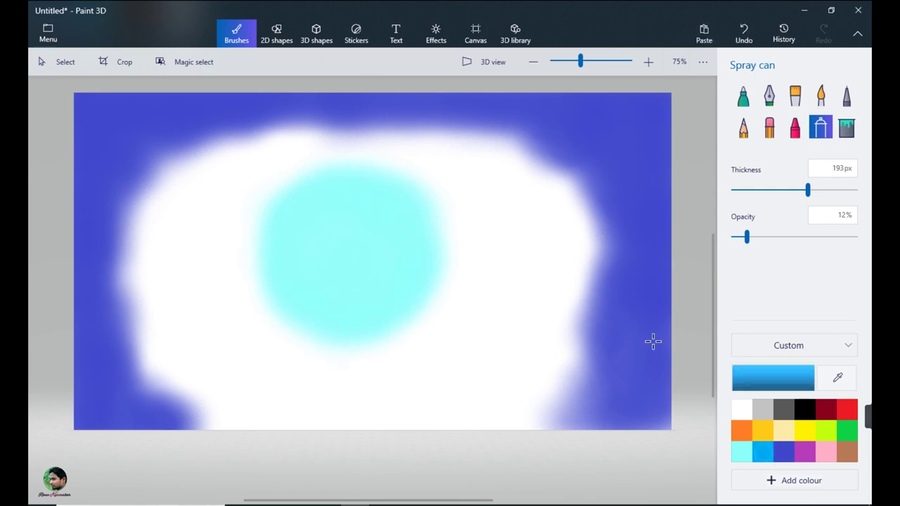
# - Spray a light-blue ring around the turquoise glow at 12% opacity and touch up the glow with turquoise
pyautogui.moveTo(331, 151)
pyautogui.mouseDown()
pyautogui.moveTo(281, 338)
pyautogui.moveTo(450, 223)
pyautogui.moveTo(188, 246)
pyautogui.moveTo(247, 364)
pyautogui.mouseUp()
pyautogui.click(742, 452)
pyautogui.moveTo(330, 197)
pyautogui.mouseDown()
pyautogui.moveTo(279, 251)
pyautogui.moveTo(408, 244)
pyautogui.moveTo(286, 197)
pyautogui.mouseUp()
pyautogui.click(763, 451)
pyautogui.moveTo(306, 330)
pyautogui.mouseDown()
pyautogui.moveTo(386, 327)
pyautogui.moveTo(504, 180)
pyautogui.moveTo(504, 239)
pyautogui.moveTo(488, 145)
pyautogui.moveTo(142, 242)
pyautogui.moveTo(205, 277)
pyautogui.moveTo(161, 268)
pyautogui.moveTo(324, 111)
pyautogui.moveTo(522, 145)
pyautogui.mouseUp()
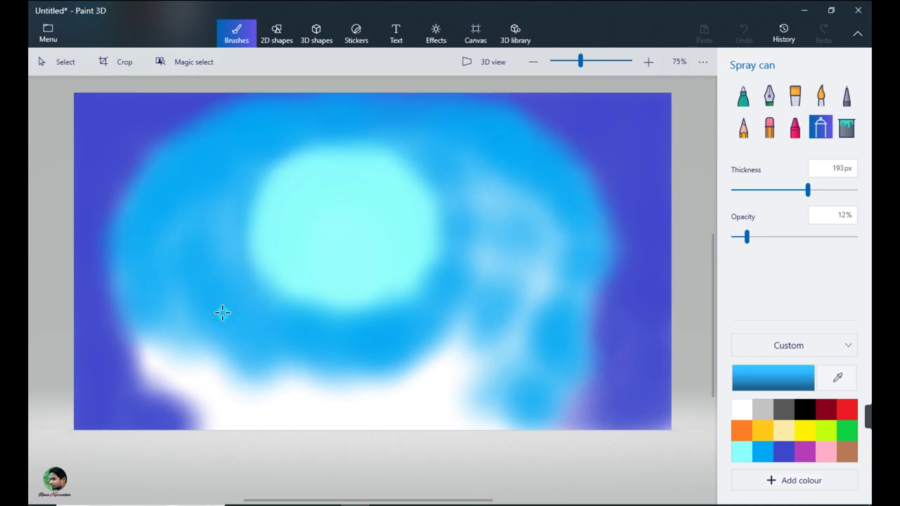
# - Enlarge the turquoise glow upward and fill the pale gaps on the ring's right side with light blue
pyautogui.click(742, 451)
pyautogui.moveTo(324, 141)
pyautogui.mouseDown()
pyautogui.moveTo(273, 252)
pyautogui.moveTo(412, 260)
pyautogui.moveTo(375, 172)
pyautogui.moveTo(396, 173)
pyautogui.moveTo(283, 187)
pyautogui.mouseUp()
pyautogui.click(763, 451)
pyautogui.moveTo(496, 282)
pyautogui.mouseDown()
pyautogui.moveTo(523, 203)
pyautogui.moveTo(522, 256)
pyautogui.mouseUp()
# - Lower the spray opacity to 2% and blend light blue and indigo along the ring's right and upper-left edges
pyautogui.moveTo(747, 237); pyautogui.dragTo(735, 237)
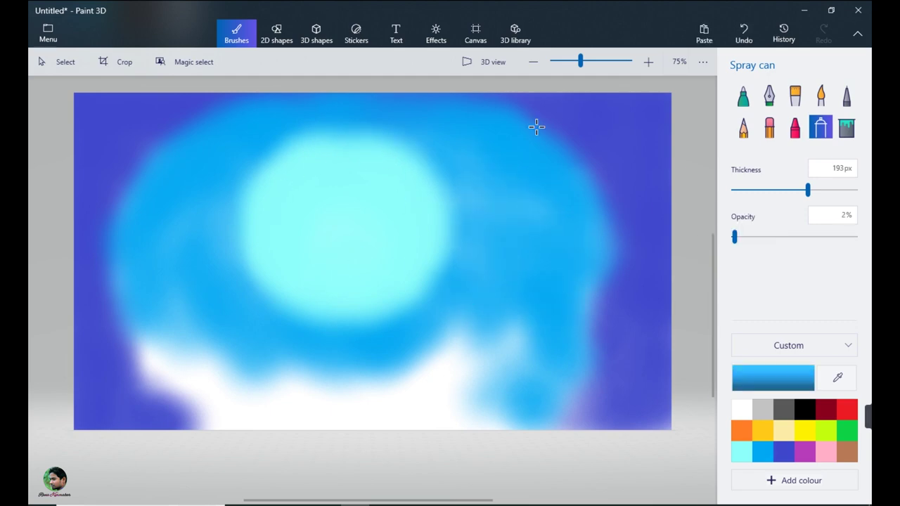
pyautogui.moveTo(537, 126); pyautogui.dragTo(613, 265)
pyautogui.click(785, 452)
pyautogui.moveTo(573, 144)
pyautogui.mouseDown()
pyautogui.moveTo(601, 202)
pyautogui.moveTo(612, 279)
pyautogui.moveTo(537, 125)
pyautogui.moveTo(581, 184)
pyautogui.moveTo(604, 256)
pyautogui.moveTo(553, 133)
pyautogui.moveTo(595, 185)
pyautogui.mouseUp()
pyautogui.click(763, 451)
pyautogui.moveTo(632, 277)
pyautogui.mouseDown()
pyautogui.moveTo(157, 177)
pyautogui.moveTo(105, 217)
pyautogui.moveTo(141, 344)
pyautogui.moveTo(289, 99)
pyautogui.moveTo(106, 273)
pyautogui.moveTo(154, 159)
pyautogui.mouseUp()
# - Soften the outer left and right edges of the light-blue ring with faint indigo spray
pyautogui.click(784, 452)
pyautogui.moveTo(118, 197); pyautogui.dragTo(204, 106)
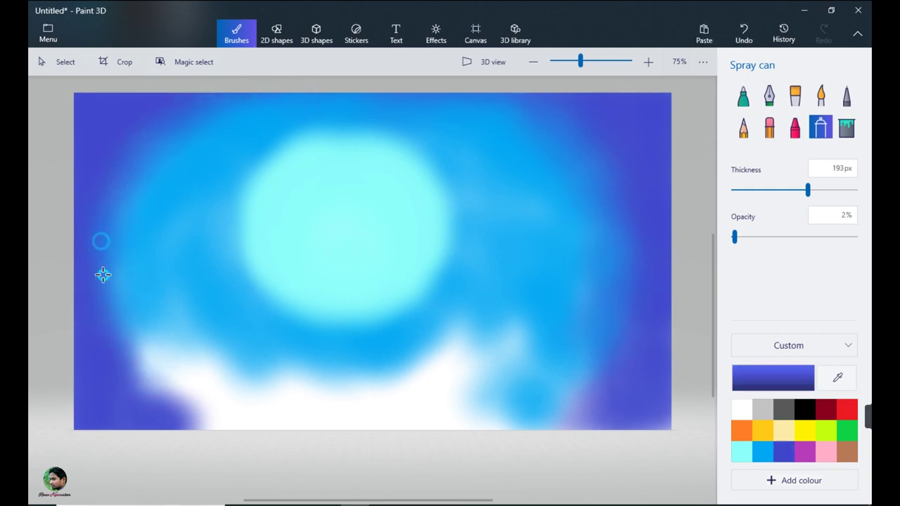
pyautogui.moveTo(105, 204)
pyautogui.mouseDown()
pyautogui.moveTo(278, 266)
pyautogui.moveTo(113, 190)
pyautogui.moveTo(117, 278)
pyautogui.moveTo(109, 171)
pyautogui.moveTo(149, 165)
pyautogui.moveTo(130, 205)
pyautogui.moveTo(164, 97)
pyautogui.moveTo(103, 252)
pyautogui.moveTo(97, 192)
pyautogui.moveTo(112, 266)
pyautogui.mouseUp()
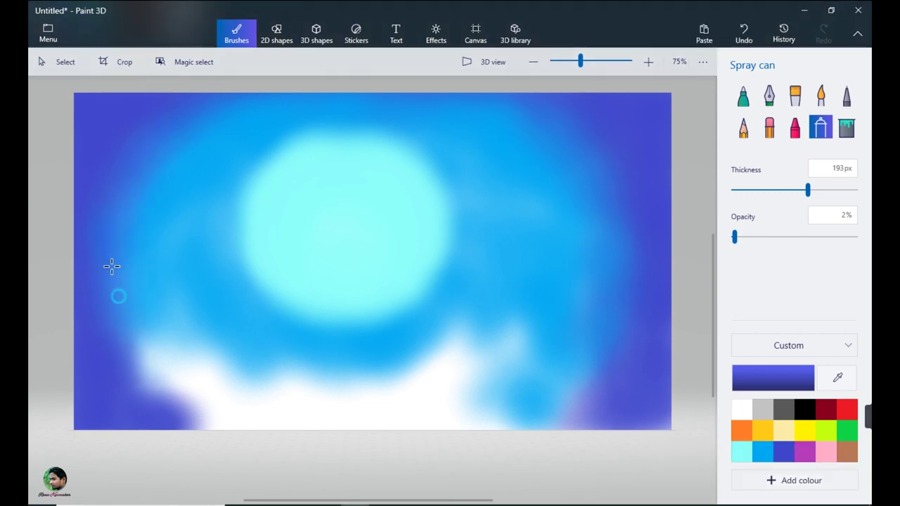
pyautogui.moveTo(638, 222)
pyautogui.mouseDown()
pyautogui.moveTo(645, 241)
pyautogui.moveTo(613, 169)
pyautogui.moveTo(595, 151)
pyautogui.mouseUp()
# - Feather the rim of the central glow into the surrounding blue with faint turquoise spray
pyautogui.click(737, 446)
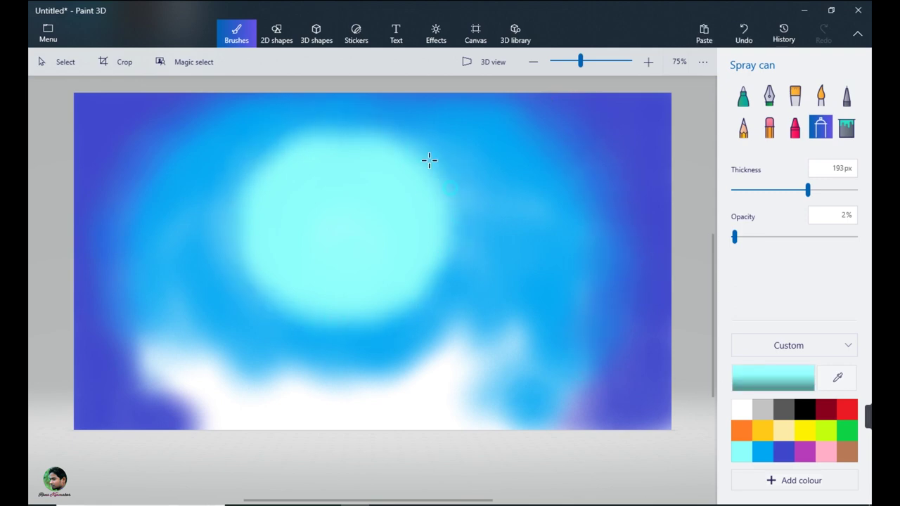
pyautogui.moveTo(426, 159); pyautogui.dragTo(345, 120)
pyautogui.moveTo(253, 158); pyautogui.dragTo(239, 253)
pyautogui.moveTo(254, 289); pyautogui.dragTo(274, 300)
pyautogui.moveTo(400, 309); pyautogui.dragTo(438, 284)
pyautogui.moveTo(449, 270); pyautogui.dragTo(450, 254)
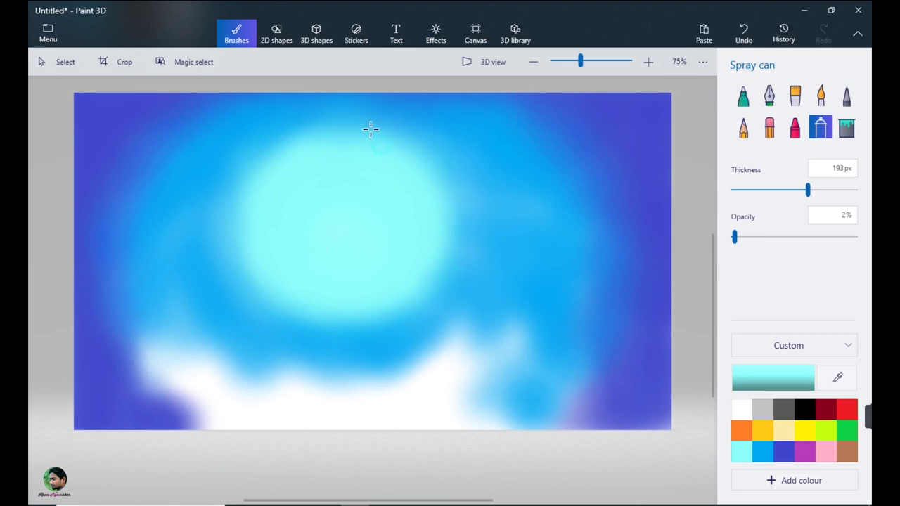
pyautogui.moveTo(289, 315); pyautogui.dragTo(380, 326)
pyautogui.moveTo(344, 326); pyautogui.dragTo(408, 314)
pyautogui.moveTo(271, 151); pyautogui.dragTo(450, 218)
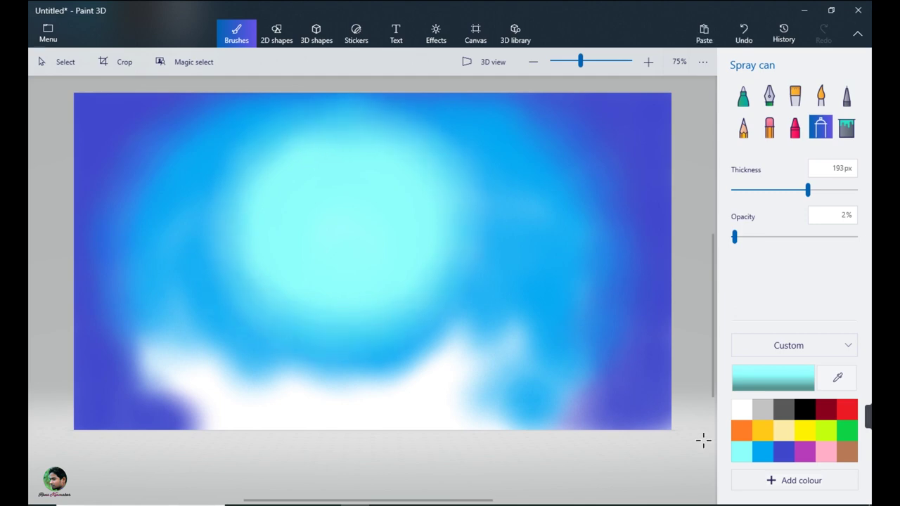
# - Spray over the white area in the lower sky, blending light blue around the glow into indigo at the sides
pyautogui.click(763, 451)
pyautogui.moveTo(200, 362)
pyautogui.mouseDown()
pyautogui.moveTo(152, 332)
pyautogui.moveTo(287, 378)
pyautogui.moveTo(503, 346)
pyautogui.moveTo(289, 392)
pyautogui.moveTo(468, 392)
pyautogui.moveTo(430, 380)
pyautogui.mouseUp()
pyautogui.moveTo(293, 358)
pyautogui.mouseDown()
pyautogui.moveTo(158, 276)
pyautogui.moveTo(144, 375)
pyautogui.moveTo(101, 229)
pyautogui.moveTo(184, 364)
pyautogui.moveTo(140, 324)
pyautogui.moveTo(103, 227)
pyautogui.moveTo(112, 329)
pyautogui.moveTo(106, 172)
pyautogui.moveTo(114, 276)
pyautogui.moveTo(142, 299)
pyautogui.moveTo(120, 316)
pyautogui.mouseUp()
pyautogui.moveTo(163, 397)
pyautogui.mouseDown()
pyautogui.moveTo(128, 256)
pyautogui.moveTo(180, 401)
pyautogui.moveTo(133, 170)
pyautogui.moveTo(538, 101)
pyautogui.moveTo(602, 266)
pyautogui.moveTo(620, 166)
pyautogui.moveTo(577, 378)
pyautogui.moveTo(563, 392)
pyautogui.moveTo(557, 131)
pyautogui.moveTo(561, 306)
pyautogui.moveTo(608, 193)
pyautogui.moveTo(511, 381)
pyautogui.moveTo(535, 108)
pyautogui.moveTo(573, 374)
pyautogui.moveTo(555, 318)
pyautogui.moveTo(549, 401)
pyautogui.moveTo(558, 404)
pyautogui.moveTo(254, 403)
pyautogui.moveTo(322, 421)
pyautogui.moveTo(399, 419)
pyautogui.moveTo(411, 404)
pyautogui.moveTo(482, 425)
pyautogui.moveTo(352, 411)
pyautogui.moveTo(488, 401)
pyautogui.moveTo(464, 399)
pyautogui.moveTo(225, 411)
pyautogui.moveTo(150, 324)
pyautogui.moveTo(174, 143)
pyautogui.moveTo(169, 259)
pyautogui.moveTo(143, 218)
pyautogui.mouseUp()
pyautogui.moveTo(590, 193)
pyautogui.mouseDown()
pyautogui.moveTo(580, 198)
pyautogui.moveTo(589, 344)
pyautogui.moveTo(569, 415)
pyautogui.moveTo(645, 351)
pyautogui.mouseUp()
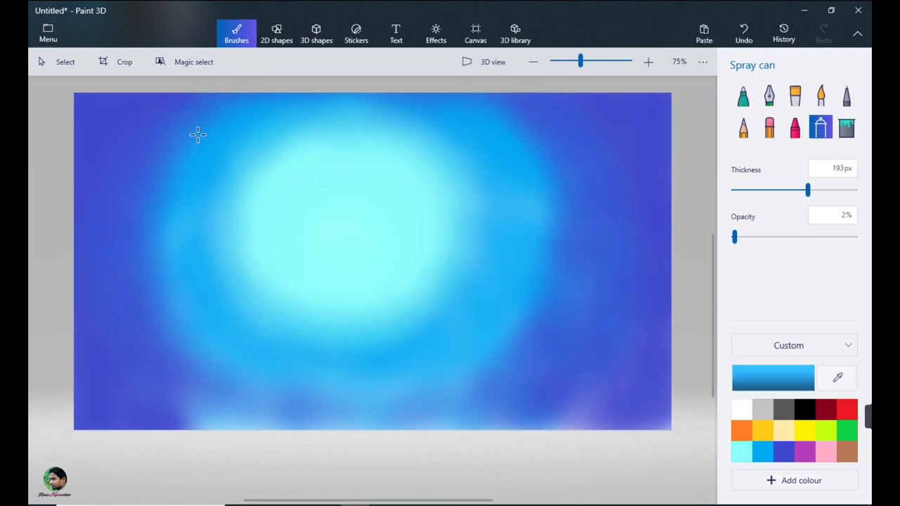
pyautogui.moveTo(197, 135)
pyautogui.mouseDown()
pyautogui.moveTo(458, 117)
pyautogui.moveTo(483, 358)
pyautogui.mouseUp()
# - Blend the rim of the turquoise glow with faint light-blue spray, mainly along its left and lower sides
pyautogui.click(785, 452)
pyautogui.click(763, 451)
pyautogui.click(742, 453)
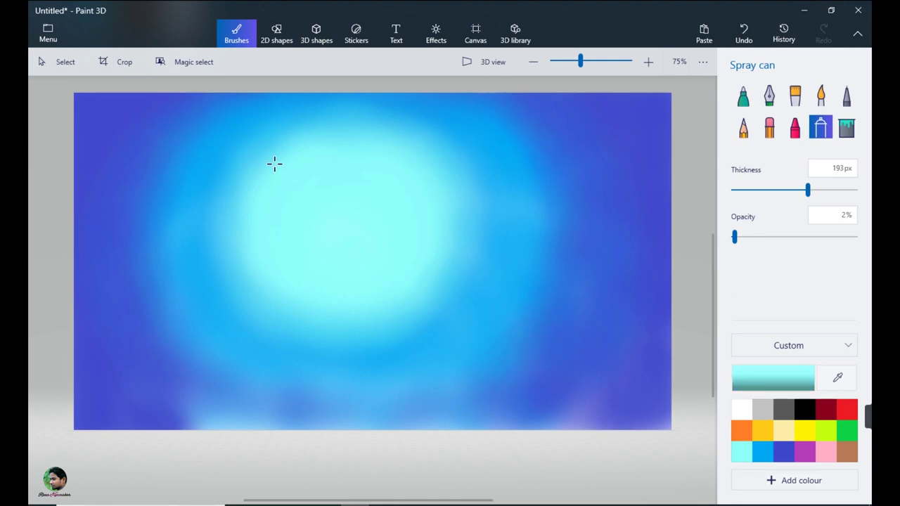
pyautogui.click(763, 452)
pyautogui.moveTo(212, 119); pyautogui.dragTo(252, 323)
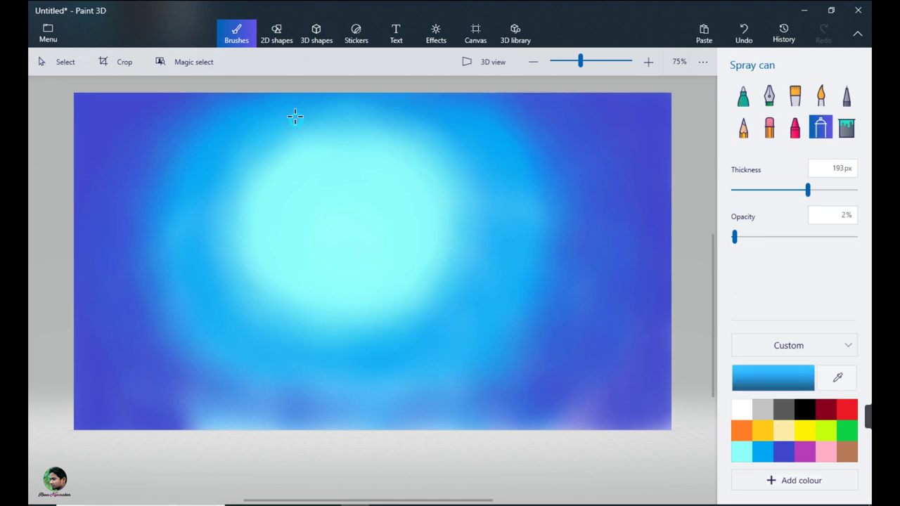
pyautogui.moveTo(272, 148)
pyautogui.mouseDown()
pyautogui.moveTo(251, 173)
pyautogui.moveTo(250, 330)
pyautogui.mouseUp()
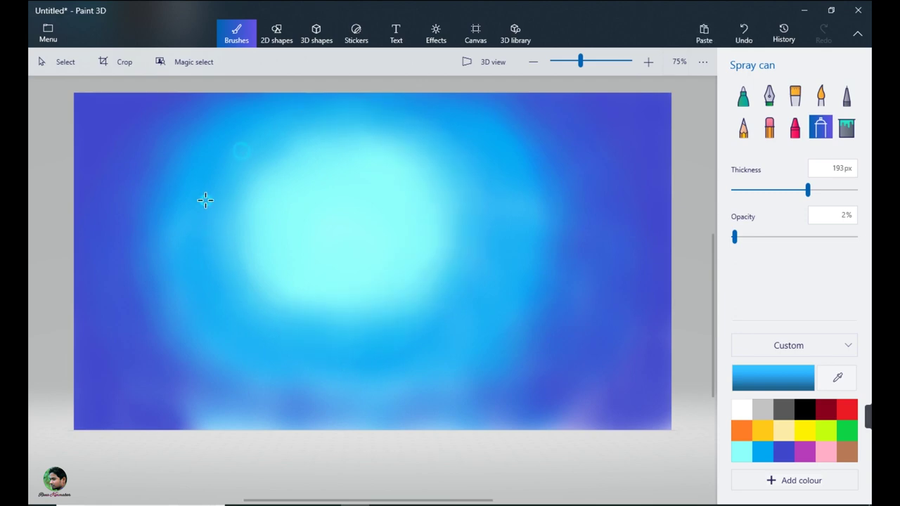
pyautogui.moveTo(219, 163)
pyautogui.mouseDown()
pyautogui.moveTo(203, 294)
pyautogui.moveTo(232, 273)
pyautogui.mouseUp()
# - Spray faint light blue along the outer sides of the ring and over the lower part of the canvas
pyautogui.moveTo(517, 201)
pyautogui.mouseDown()
pyautogui.moveTo(543, 284)
pyautogui.moveTo(496, 105)
pyautogui.moveTo(541, 320)
pyautogui.moveTo(535, 275)
pyautogui.mouseUp()
pyautogui.moveTo(169, 170)
pyautogui.mouseDown()
pyautogui.moveTo(246, 396)
pyautogui.moveTo(171, 161)
pyautogui.mouseUp()
pyautogui.moveTo(541, 275)
pyautogui.mouseDown()
pyautogui.moveTo(552, 173)
pyautogui.moveTo(545, 243)
pyautogui.mouseUp()
pyautogui.moveTo(532, 153)
pyautogui.mouseDown()
pyautogui.moveTo(485, 112)
pyautogui.moveTo(430, 117)
pyautogui.mouseUp()
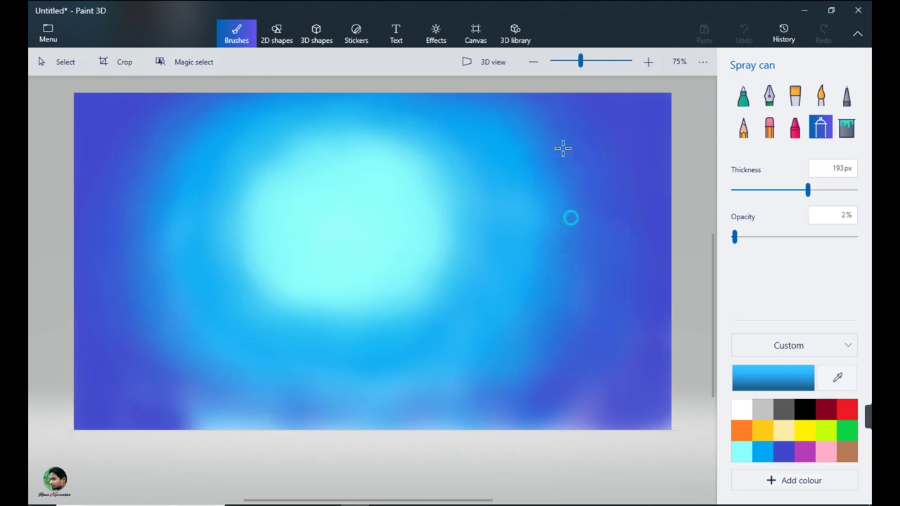
pyautogui.moveTo(266, 393); pyautogui.dragTo(250, 379)
pyautogui.click(773, 505)
pyautogui.click(306, 411)
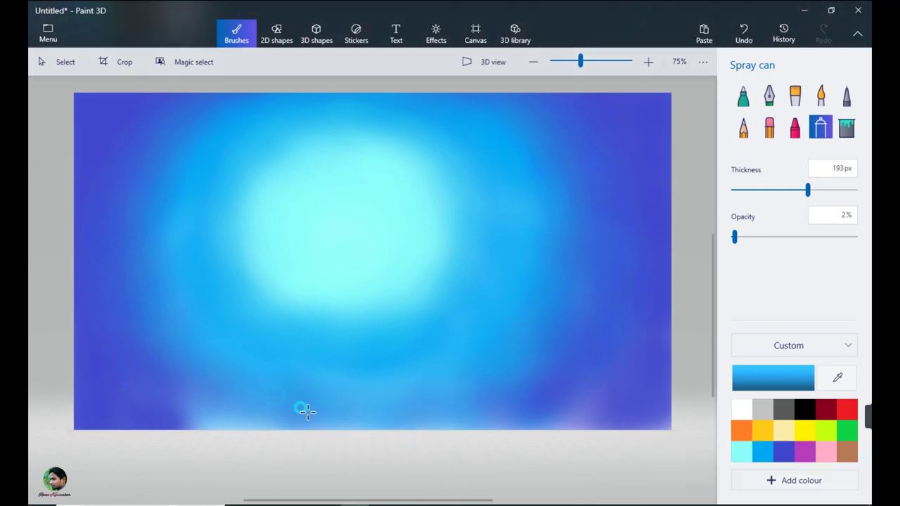
# - Tint the pale lower edge with indigo, and blend light blue around the lower and right side and glow's rim
pyautogui.click(785, 452)
pyautogui.moveTo(376, 378)
pyautogui.mouseDown()
pyautogui.moveTo(171, 415)
pyautogui.moveTo(532, 436)
pyautogui.mouseUp()
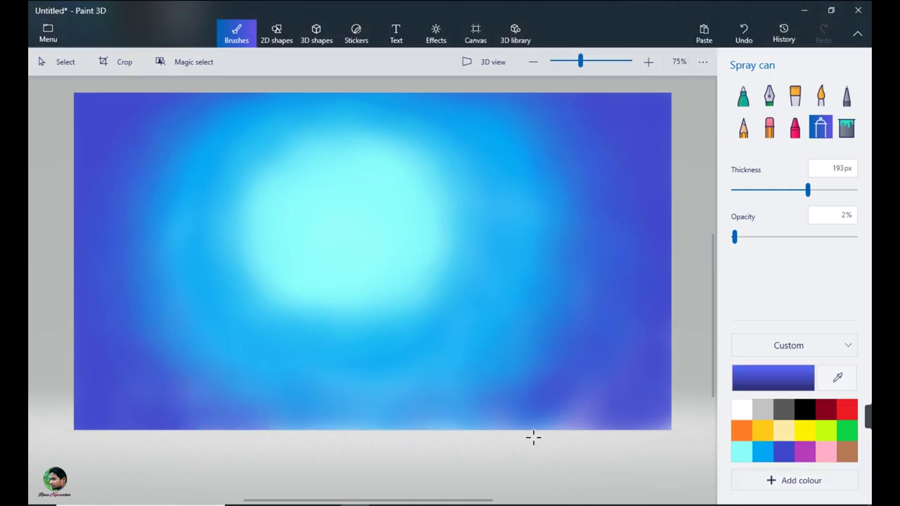
pyautogui.click(763, 452)
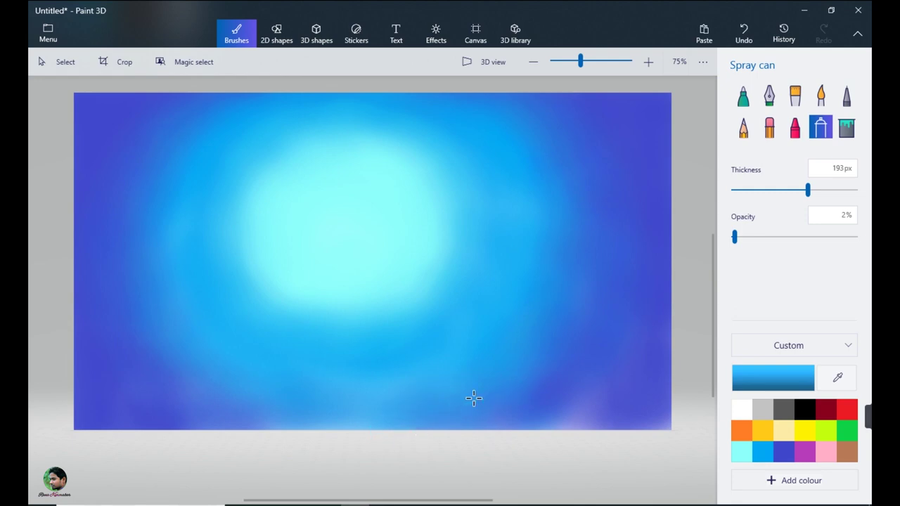
pyautogui.moveTo(325, 363)
pyautogui.mouseDown()
pyautogui.moveTo(176, 347)
pyautogui.moveTo(558, 153)
pyautogui.mouseUp()
pyautogui.click(762, 491)
pyautogui.click(702, 337)
pyautogui.moveTo(546, 160)
pyautogui.mouseDown()
pyautogui.moveTo(183, 107)
pyautogui.moveTo(584, 136)
pyautogui.mouseUp()
pyautogui.moveTo(247, 195)
pyautogui.mouseDown()
pyautogui.moveTo(251, 178)
pyautogui.moveTo(368, 312)
pyautogui.moveTo(242, 228)
pyautogui.moveTo(391, 350)
pyautogui.moveTo(448, 213)
pyautogui.moveTo(239, 227)
pyautogui.moveTo(346, 143)
pyautogui.mouseUp()
# - Smooth the edge of the central glow using faint turquoise and light-blue spray
pyautogui.click(742, 453)
pyautogui.moveTo(250, 232); pyautogui.dragTo(443, 222)
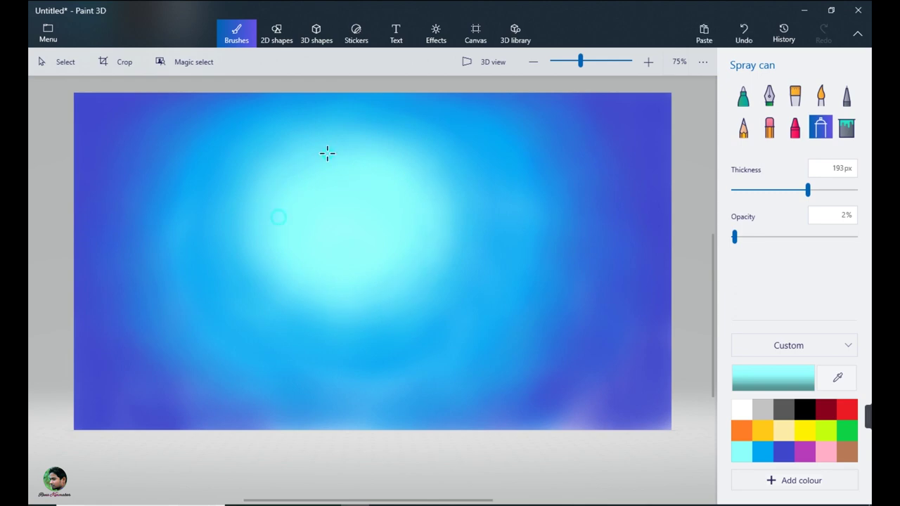
pyautogui.click(756, 455)
pyautogui.moveTo(461, 217); pyautogui.dragTo(419, 153)
# - Draw a small white circle with a white outline at the glow's centre and spray a soft white halo around it
pyautogui.click(277, 33)
pyautogui.click(743, 159)
pyautogui.moveTo(325, 198)
pyautogui.mouseDown()
pyautogui.moveTo(372, 242)
pyautogui.moveTo(351, 222)
pyautogui.mouseUp()
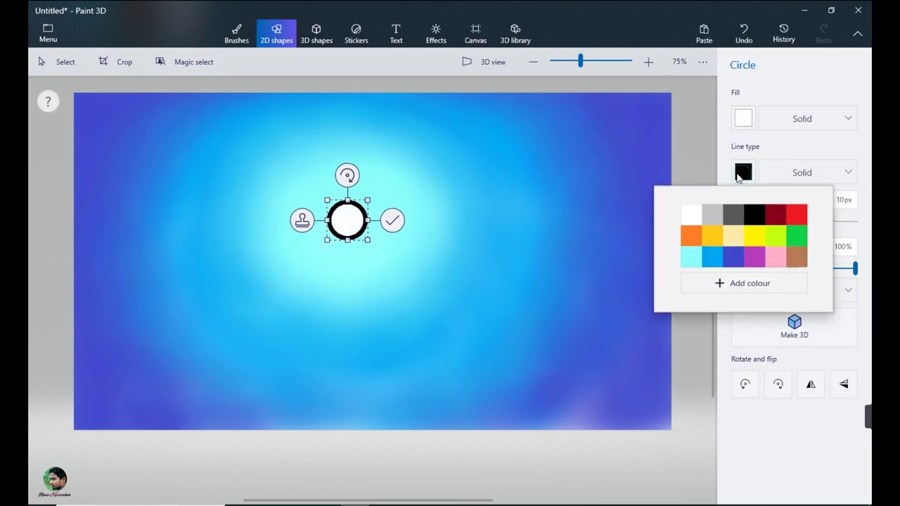
pyautogui.click(680, 211)
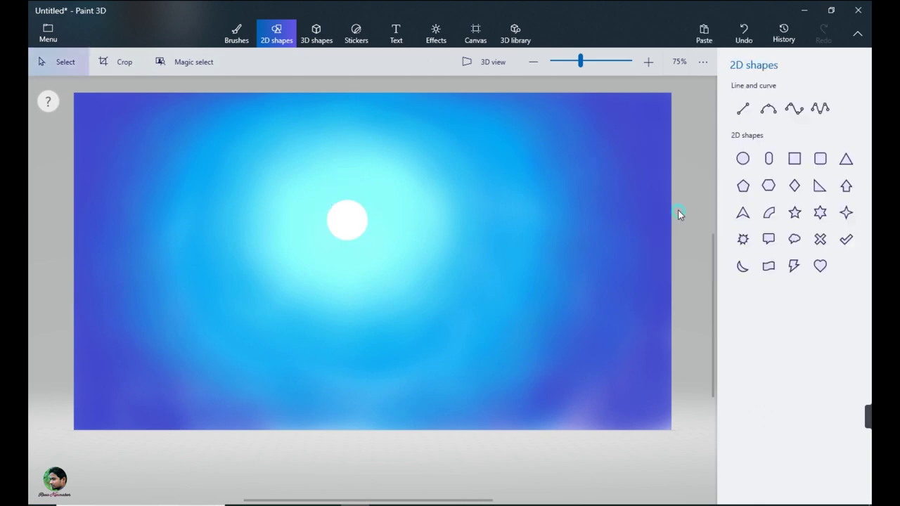
pyautogui.hotkey('ctrl', 'b')
pyautogui.moveTo(333, 226); pyautogui.dragTo(369, 213)
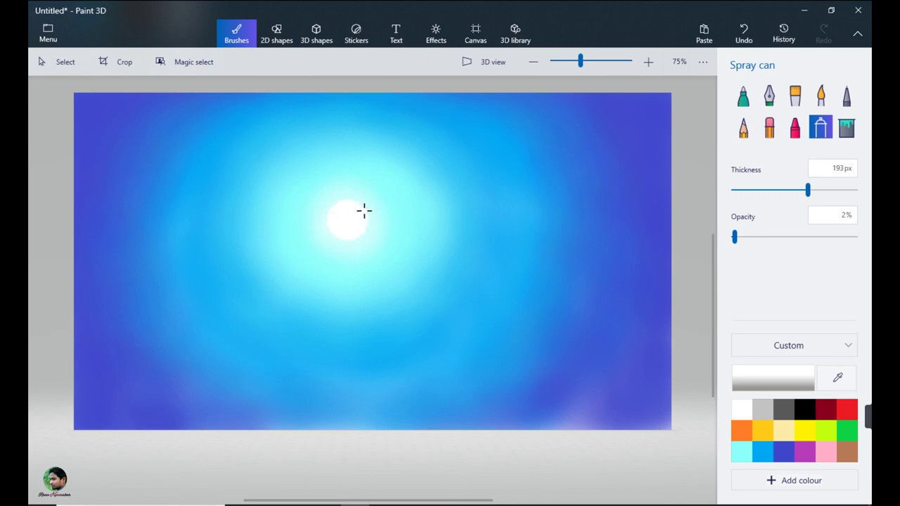
# - Draw a straight white horizon line across the full width of the lower canvas
pyautogui.click(277, 33)
pyautogui.click(743, 109)
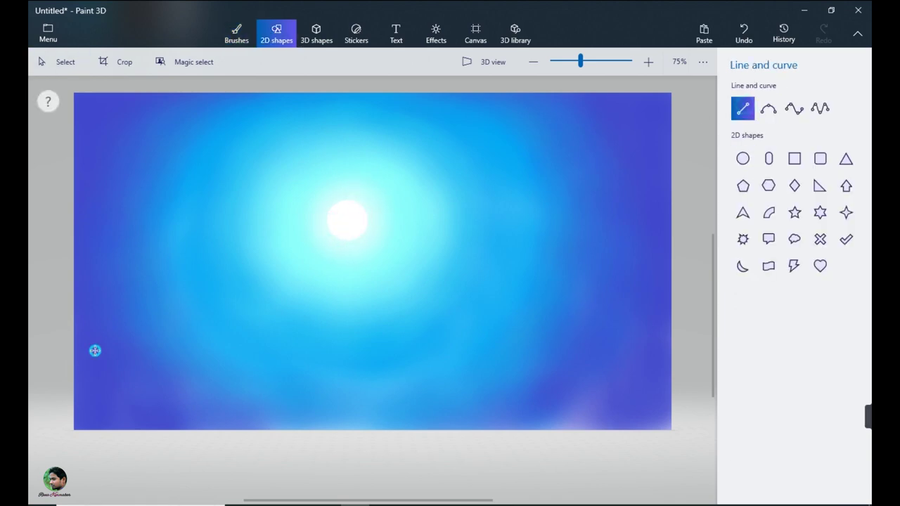
pyautogui.moveTo(71, 349); pyautogui.dragTo(678, 350)
pyautogui.click(743, 117)
pyautogui.click(694, 267)
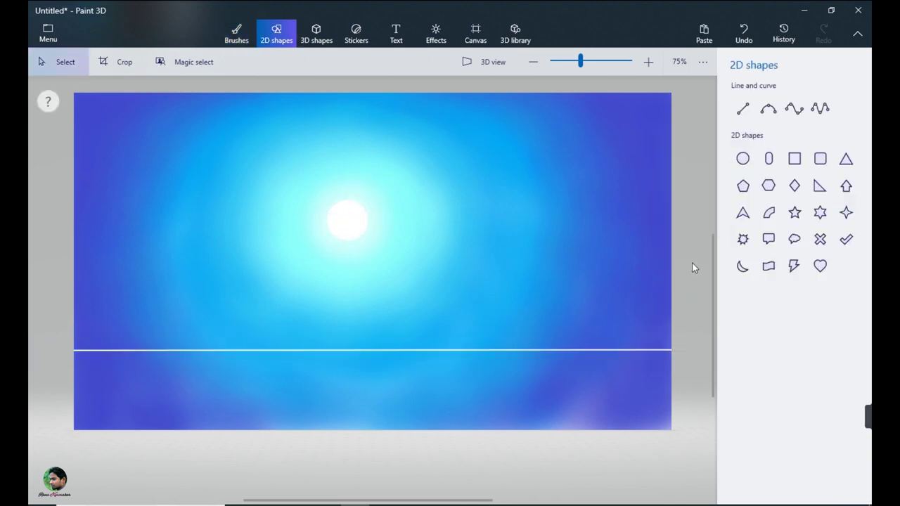
# - Set the marker to 2 px thickness and 8% opacity and paint faint white ripples just below the horizon
pyautogui.click(237, 32)
pyautogui.moveTo(855, 237); pyautogui.dragTo(737, 235)
pyautogui.moveTo(738, 189); pyautogui.dragTo(735, 190)
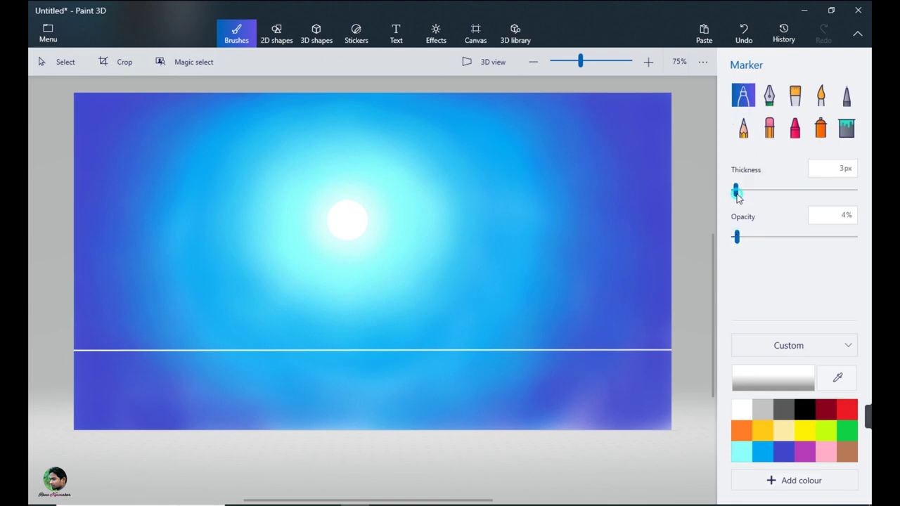
pyautogui.moveTo(737, 237); pyautogui.dragTo(742, 238)
pyautogui.moveTo(364, 351)
pyautogui.mouseDown()
pyautogui.moveTo(328, 352)
pyautogui.moveTo(632, 351)
pyautogui.mouseUp()
pyautogui.moveTo(243, 355); pyautogui.dragTo(336, 352)
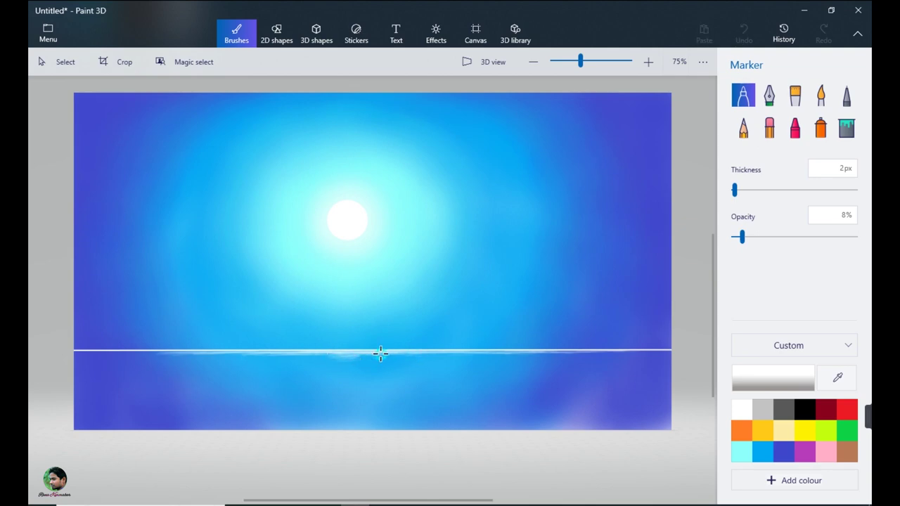
pyautogui.moveTo(376, 354)
pyautogui.mouseDown()
pyautogui.moveTo(354, 353)
pyautogui.moveTo(347, 365)
pyautogui.mouseUp()
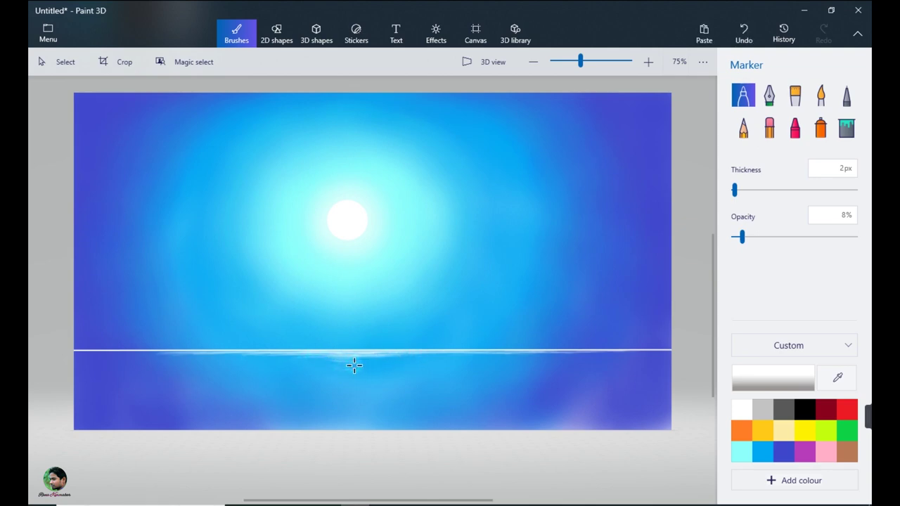
pyautogui.moveTo(258, 359); pyautogui.dragTo(242, 356)
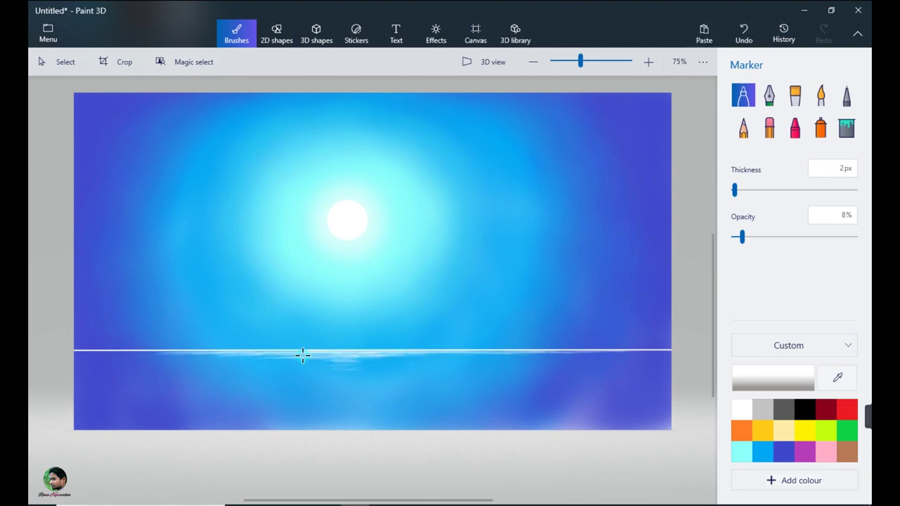
# - Add wider white ripples under the horizon and short horizontal strokes down the water beneath the moon
pyautogui.moveTo(302, 355); pyautogui.dragTo(449, 354)
pyautogui.moveTo(209, 353); pyautogui.dragTo(370, 353)
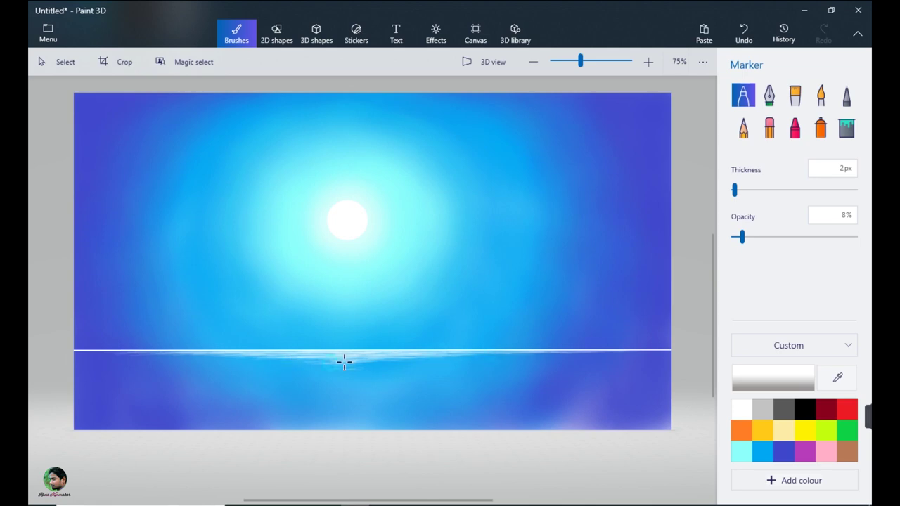
pyautogui.moveTo(347, 358); pyautogui.dragTo(470, 358)
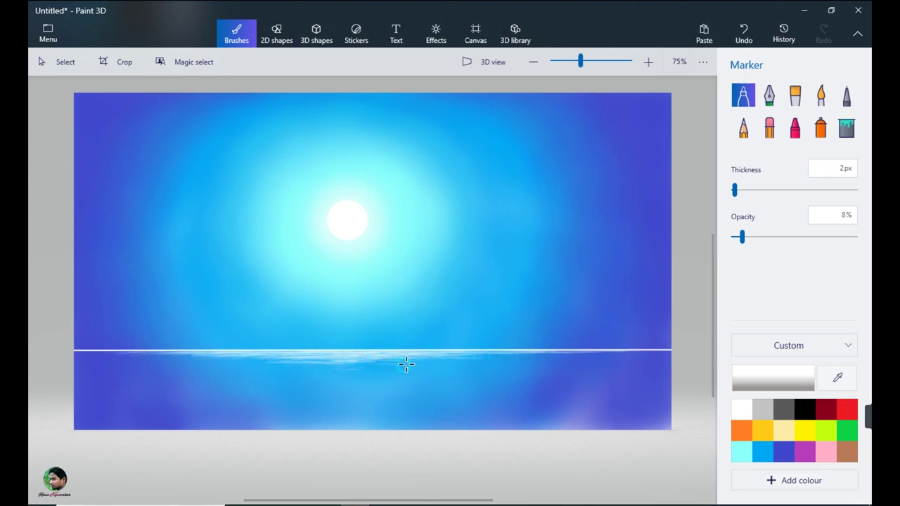
pyautogui.moveTo(406, 364); pyautogui.dragTo(401, 364)
pyautogui.moveTo(244, 356)
pyautogui.mouseDown()
pyautogui.moveTo(376, 368)
pyautogui.moveTo(392, 383)
pyautogui.moveTo(372, 374)
pyautogui.moveTo(387, 406)
pyautogui.moveTo(363, 422)
pyautogui.mouseUp()
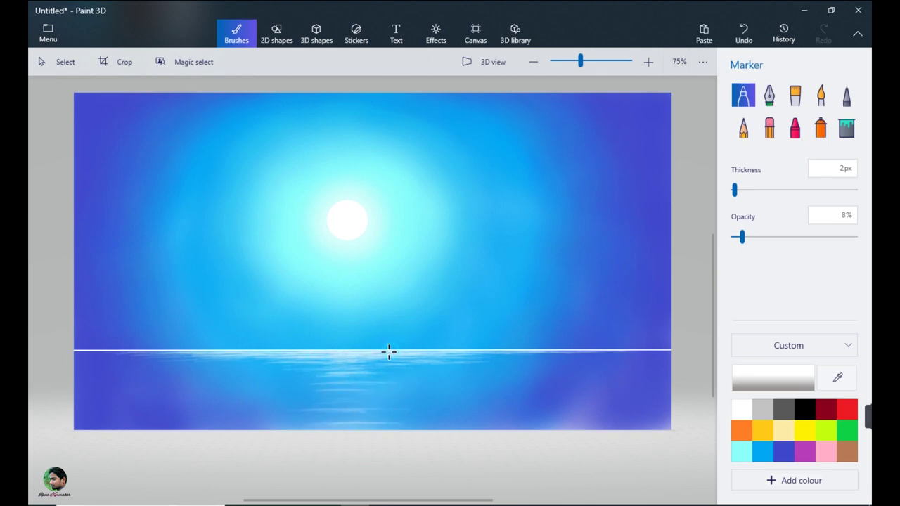
# - Paint a white vertical moon reflection in the water and thicken the ripples on both sides of it
pyautogui.moveTo(249, 346)
pyautogui.mouseDown()
pyautogui.moveTo(83, 351)
pyautogui.moveTo(201, 356)
pyautogui.mouseUp()
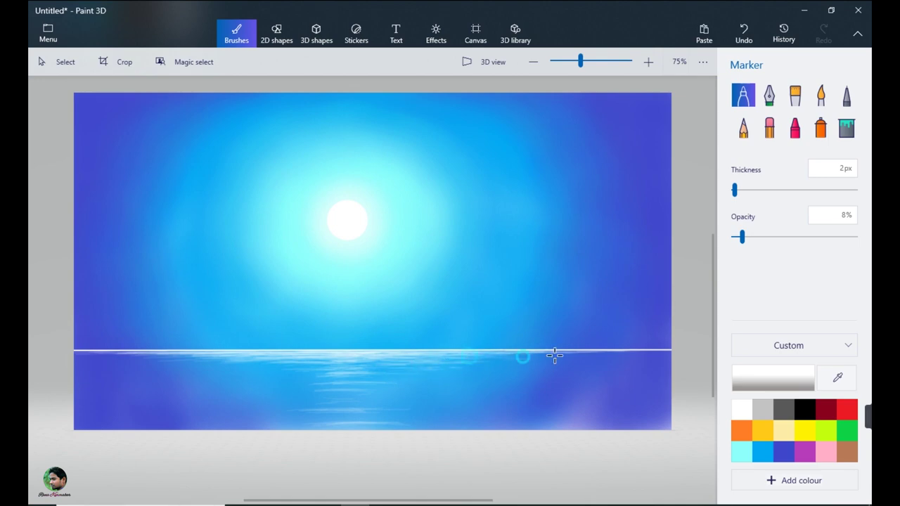
pyautogui.moveTo(349, 363)
pyautogui.mouseDown()
pyautogui.moveTo(361, 354)
pyautogui.moveTo(358, 364)
pyautogui.mouseUp()
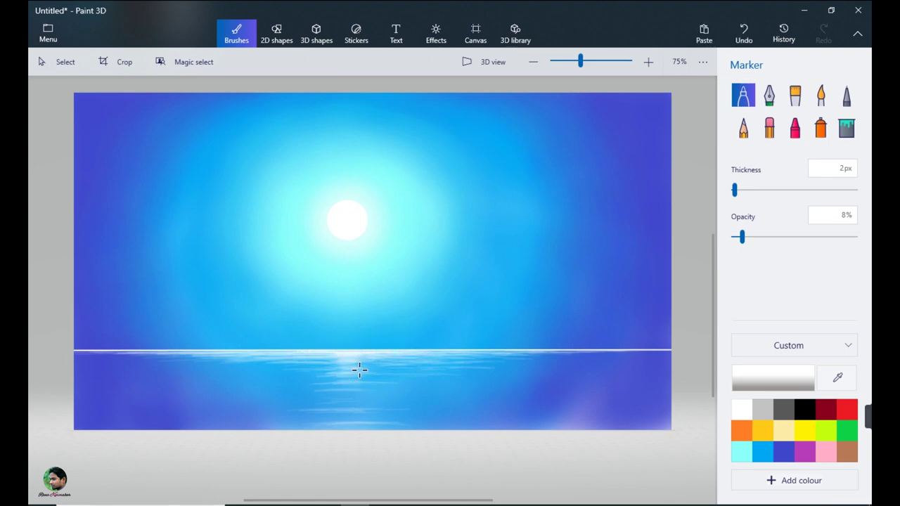
pyautogui.moveTo(373, 408)
pyautogui.mouseDown()
pyautogui.moveTo(344, 391)
pyautogui.moveTo(410, 389)
pyautogui.moveTo(281, 391)
pyautogui.mouseUp()
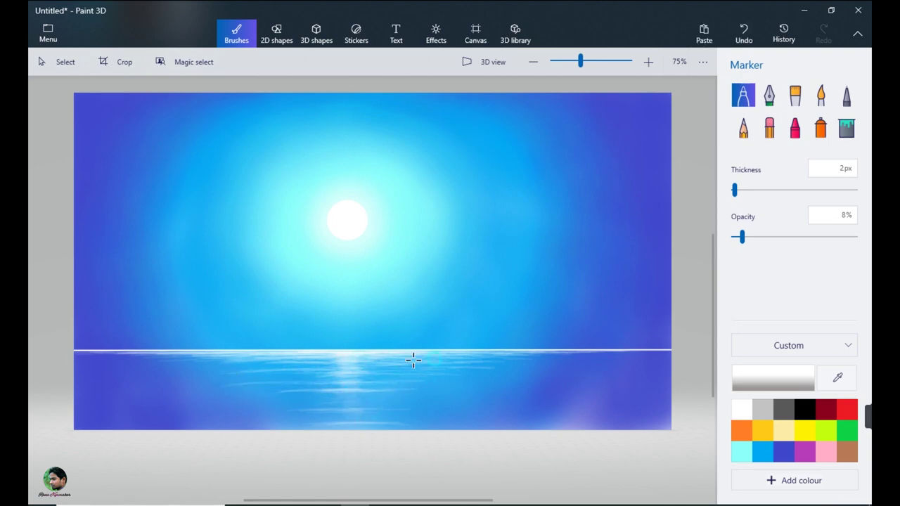
pyautogui.moveTo(414, 360); pyautogui.dragTo(539, 357)
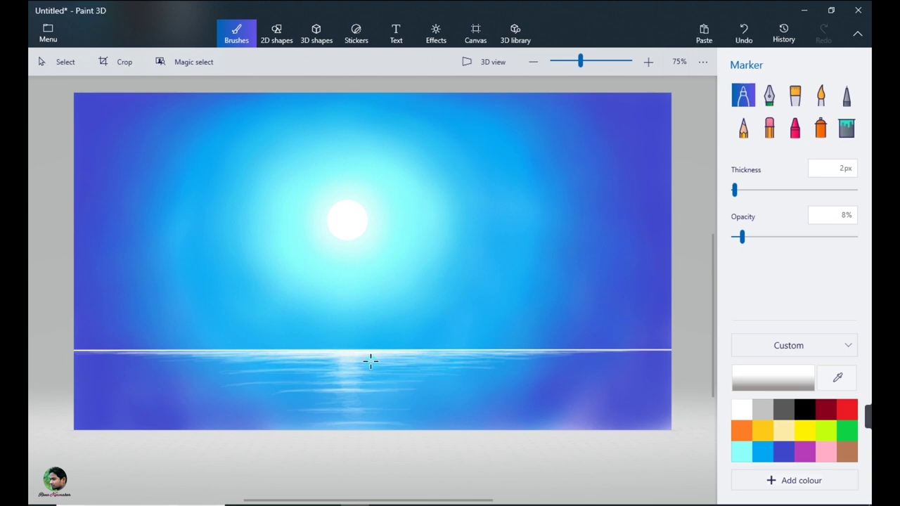
pyautogui.moveTo(371, 362)
pyautogui.mouseDown()
pyautogui.moveTo(97, 357)
pyautogui.moveTo(309, 365)
pyautogui.moveTo(259, 362)
pyautogui.mouseUp()
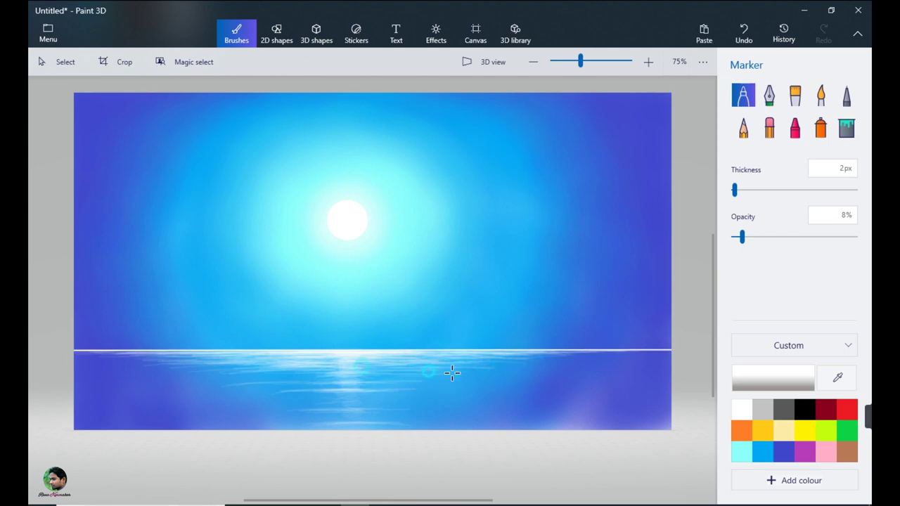
# - Paint long white ripples farther down the water, reaching out to both sides of the moon's reflection
pyautogui.moveTo(374, 380)
pyautogui.mouseDown()
pyautogui.moveTo(443, 390)
pyautogui.moveTo(564, 365)
pyautogui.mouseUp()
pyautogui.moveTo(179, 379); pyautogui.dragTo(266, 376)
pyautogui.moveTo(136, 379); pyautogui.dragTo(323, 376)
pyautogui.moveTo(186, 384)
pyautogui.mouseDown()
pyautogui.moveTo(314, 380)
pyautogui.moveTo(405, 396)
pyautogui.mouseUp()
# - Paint dark ripples between the white ones beneath the moon, using black at 4% opacity
pyautogui.click(805, 410)
pyautogui.moveTo(742, 238); pyautogui.dragTo(737, 242)
pyautogui.moveTo(312, 404); pyautogui.dragTo(436, 398)
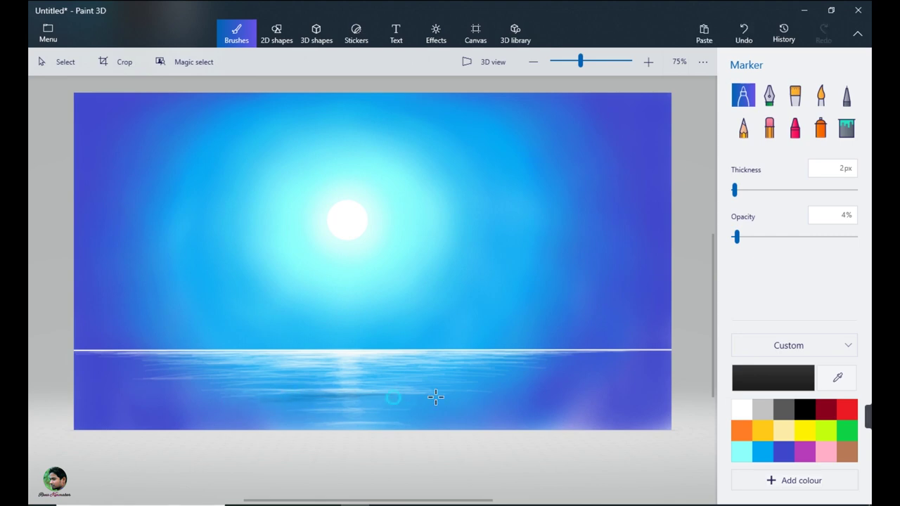
pyautogui.moveTo(373, 413)
pyautogui.mouseDown()
pyautogui.moveTo(270, 420)
pyautogui.moveTo(447, 413)
pyautogui.mouseUp()
pyautogui.moveTo(268, 386)
pyautogui.mouseDown()
pyautogui.moveTo(358, 386)
pyautogui.moveTo(340, 399)
pyautogui.mouseUp()
pyautogui.moveTo(397, 382)
pyautogui.mouseDown()
pyautogui.moveTo(352, 387)
pyautogui.moveTo(431, 385)
pyautogui.mouseUp()
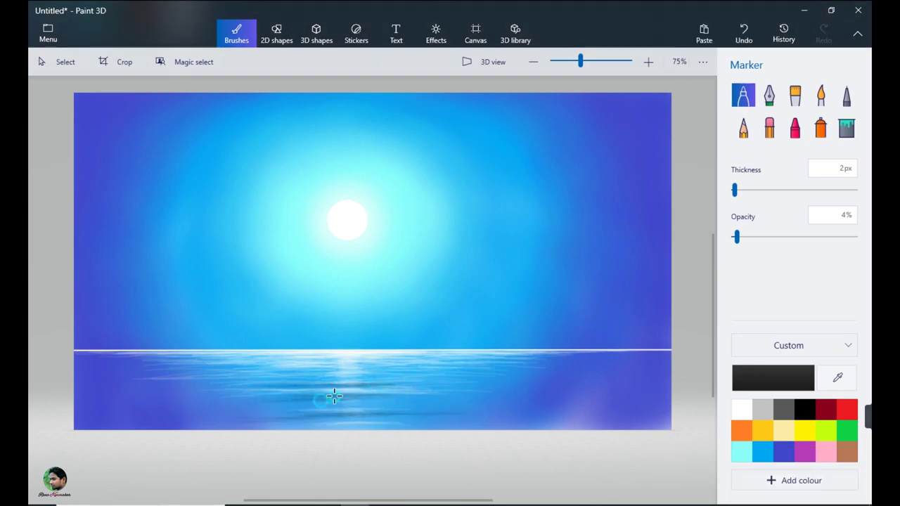
pyautogui.moveTo(327, 397); pyautogui.dragTo(491, 400)
pyautogui.moveTo(344, 377); pyautogui.dragTo(471, 371)
# - Lower the opacity to 3% and paint fainter black ripples near the horizon and down the moon's reflection
pyautogui.moveTo(738, 238); pyautogui.dragTo(736, 237)
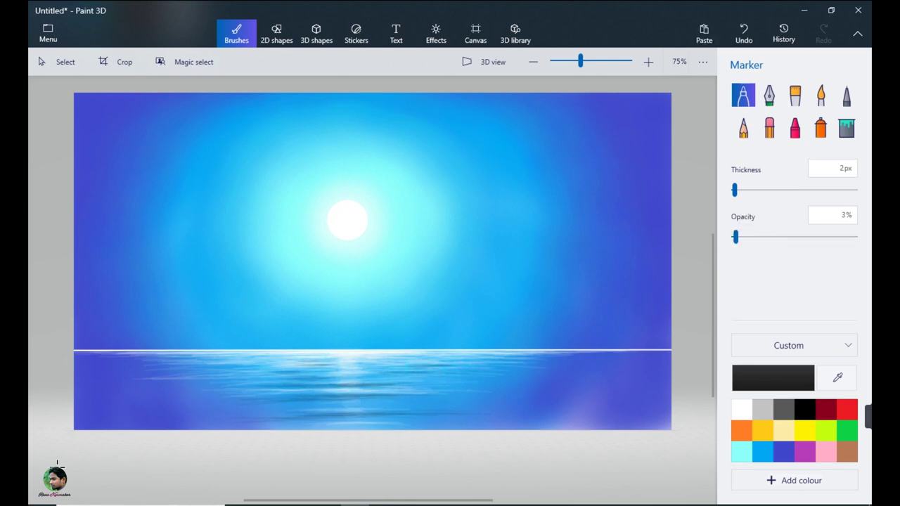
pyautogui.moveTo(357, 364)
pyautogui.mouseDown()
pyautogui.moveTo(431, 356)
pyautogui.moveTo(375, 376)
pyautogui.moveTo(323, 378)
pyautogui.moveTo(428, 379)
pyautogui.moveTo(171, 382)
pyautogui.moveTo(246, 367)
pyautogui.moveTo(313, 365)
pyautogui.mouseUp()
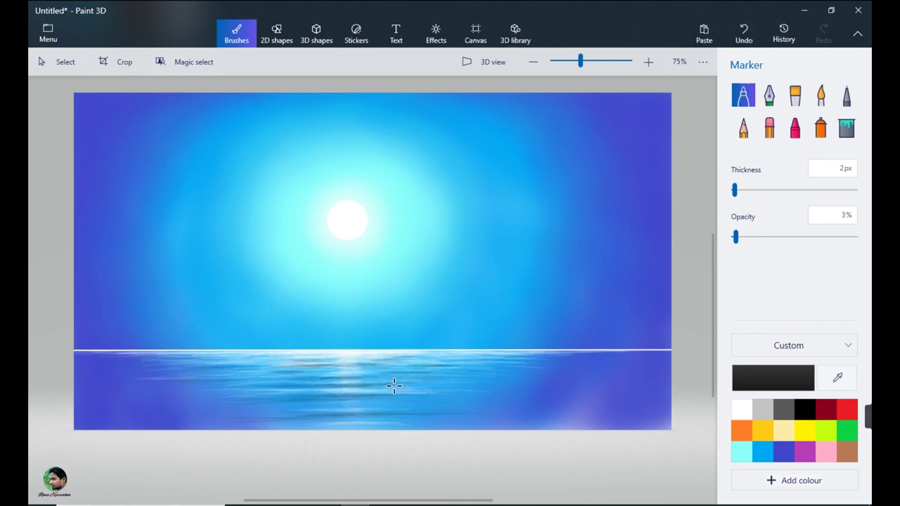
pyautogui.moveTo(229, 380)
pyautogui.mouseDown()
pyautogui.moveTo(216, 375)
pyautogui.moveTo(231, 358)
pyautogui.mouseUp()
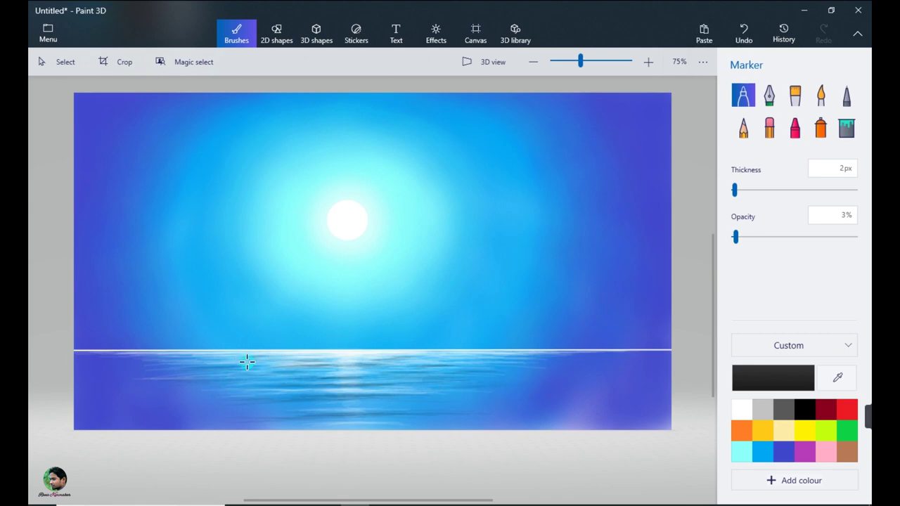
pyautogui.moveTo(422, 360); pyautogui.dragTo(459, 363)
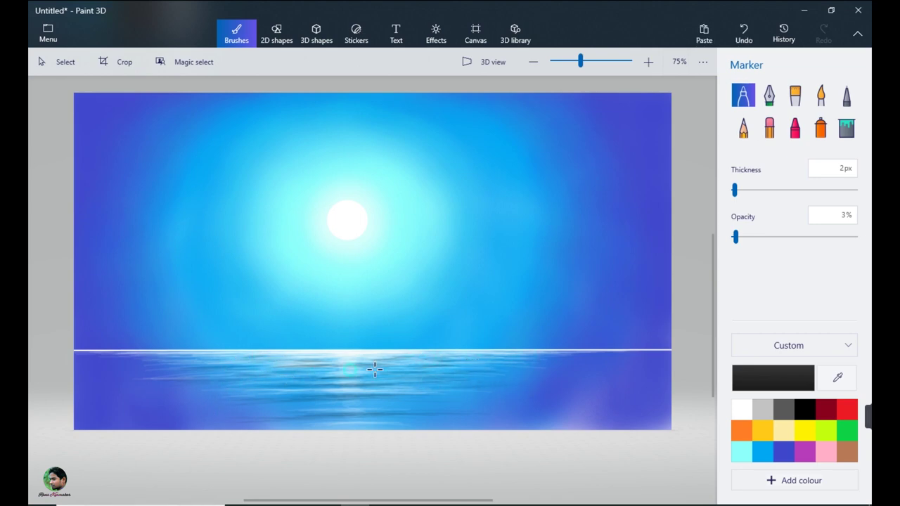
pyautogui.moveTo(415, 406)
pyautogui.mouseDown()
pyautogui.moveTo(318, 427)
pyautogui.moveTo(441, 425)
pyautogui.moveTo(376, 426)
pyautogui.mouseUp()
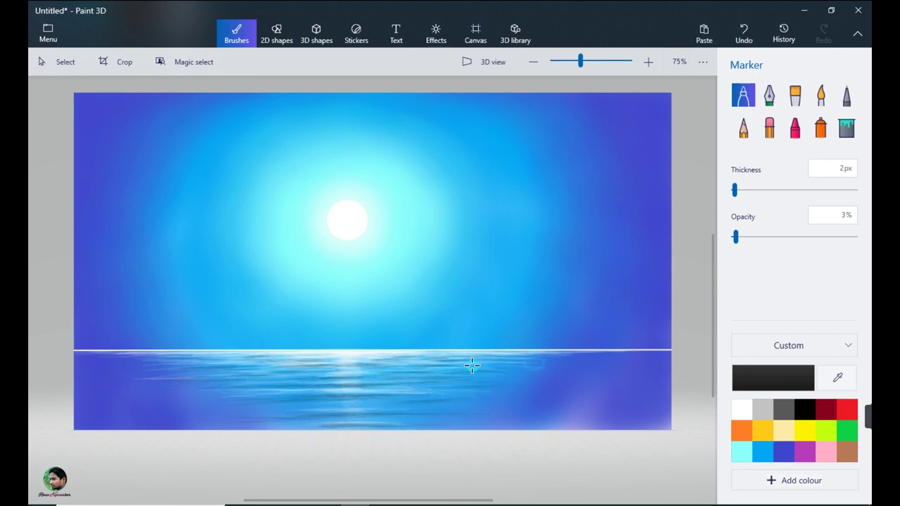
# - Brighten the water around the moon's reflection with white ripples at 5% opacity
pyautogui.click(742, 409)
pyautogui.moveTo(735, 237); pyautogui.dragTo(738, 237)
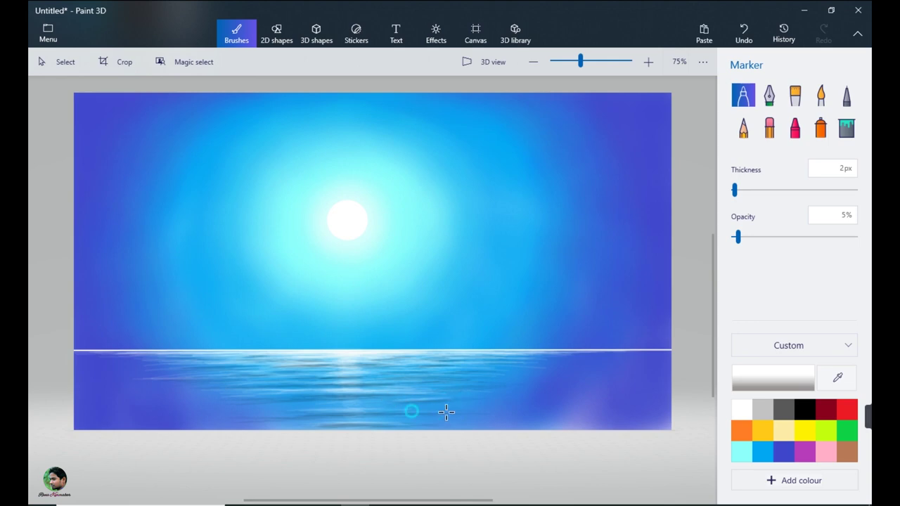
pyautogui.moveTo(356, 408); pyautogui.dragTo(351, 415)
pyautogui.moveTo(425, 370); pyautogui.dragTo(384, 372)
# - Extend faint black ripples at 3% opacity across the outer water on both sides of the reflection
pyautogui.moveTo(738, 237); pyautogui.dragTo(736, 237)
pyautogui.click(805, 410)
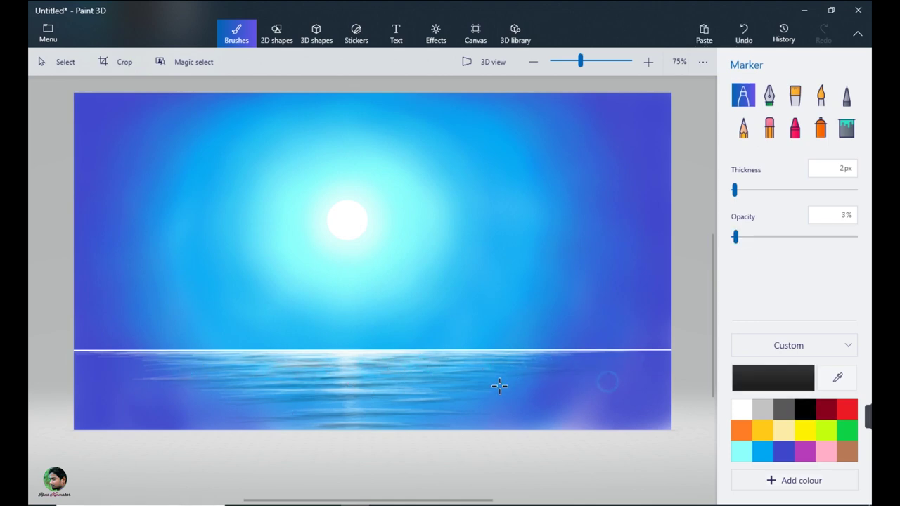
pyautogui.moveTo(736, 237); pyautogui.dragTo(736, 237)
pyautogui.moveTo(101, 364)
pyautogui.mouseDown()
pyautogui.moveTo(137, 357)
pyautogui.moveTo(163, 372)
pyautogui.mouseUp()
pyautogui.moveTo(65, 378); pyautogui.dragTo(186, 389)
pyautogui.moveTo(96, 398); pyautogui.dragTo(201, 392)
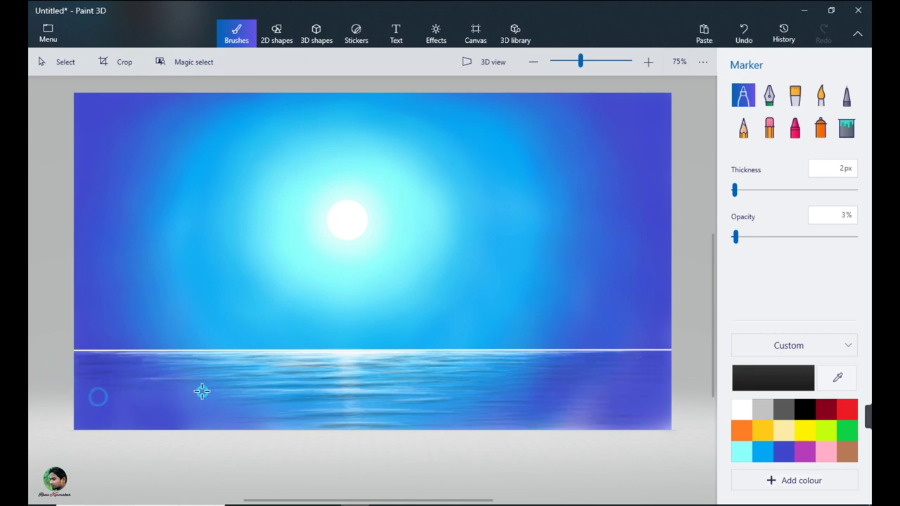
# - Paint light blue ripples at 5% opacity in the lower left of the water
pyautogui.click(763, 453)
pyautogui.moveTo(735, 237); pyautogui.dragTo(738, 237)
pyautogui.moveTo(150, 413)
pyautogui.mouseDown()
pyautogui.moveTo(177, 420)
pyautogui.moveTo(137, 417)
pyautogui.mouseUp()
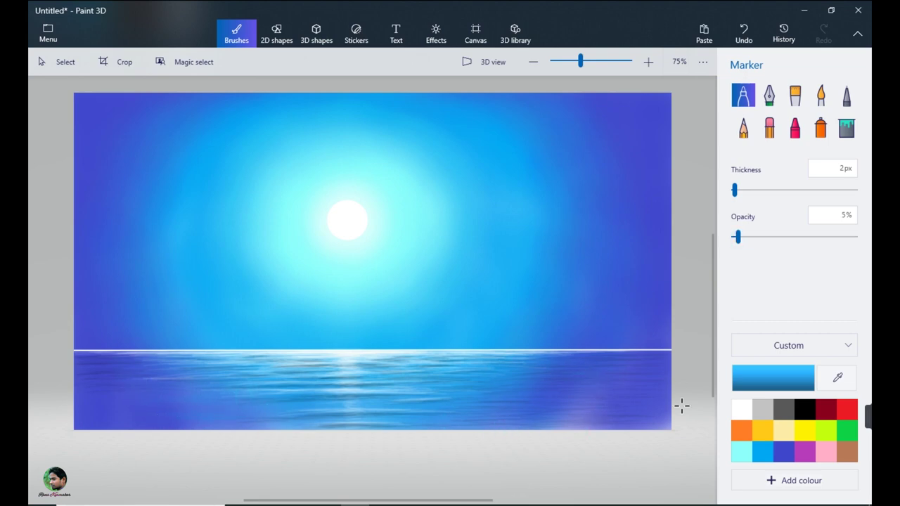
# - Soften the outer edge of the moon's glow with light blue from a 193 px spray can at 2% opacity
pyautogui.click(821, 128)
pyautogui.moveTo(267, 229)
pyautogui.mouseDown()
pyautogui.moveTo(360, 139)
pyautogui.moveTo(304, 298)
pyautogui.moveTo(265, 274)
pyautogui.mouseUp()
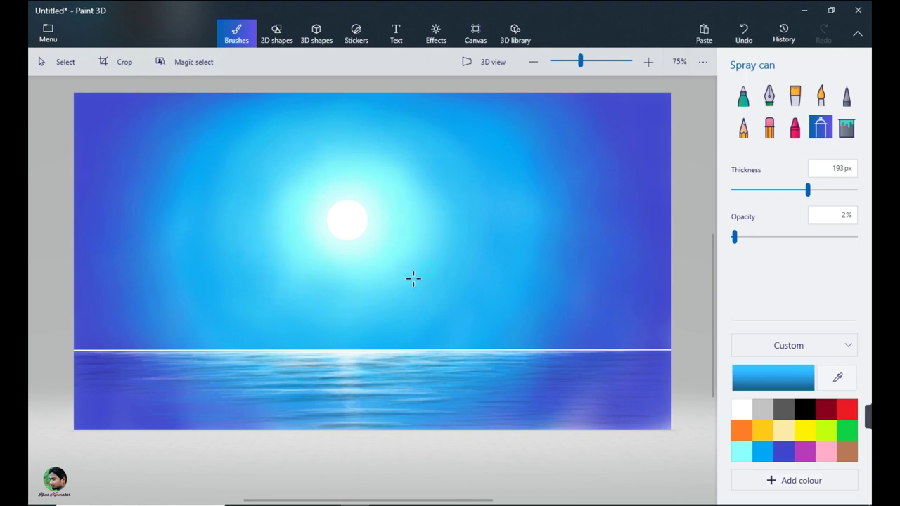
# - Outline a low strip of land at the left of the water in black at 89% opacity, with a straight bottom line
pyautogui.click(744, 95)
pyautogui.moveTo(735, 237); pyautogui.dragTo(842, 237)
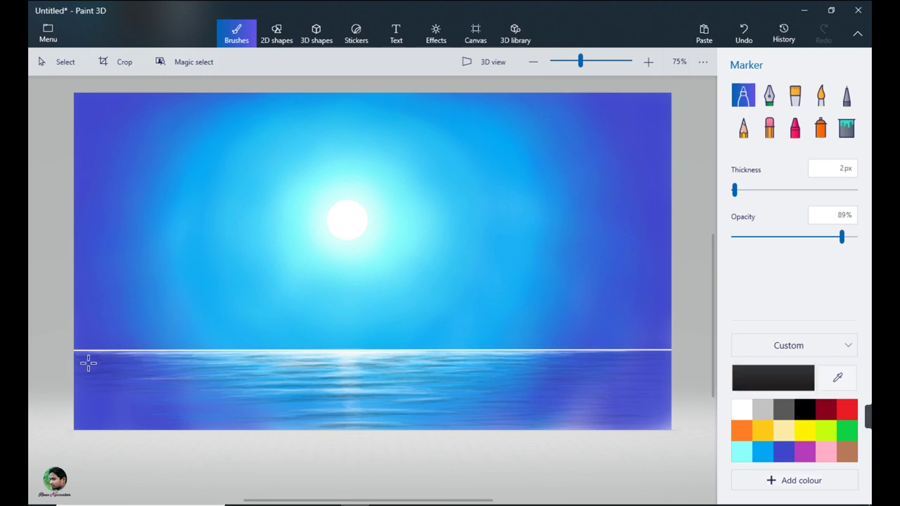
pyautogui.moveTo(74, 373)
pyautogui.mouseDown()
pyautogui.moveTo(310, 394)
pyautogui.moveTo(59, 398)
pyautogui.mouseUp()
pyautogui.click(277, 31)
pyautogui.click(743, 107)
pyautogui.click(743, 117)
pyautogui.click(754, 161)
pyautogui.click(473, 275)
# - Fill the outlined strip of land with black
pyautogui.click(237, 32)
pyautogui.click(846, 127)
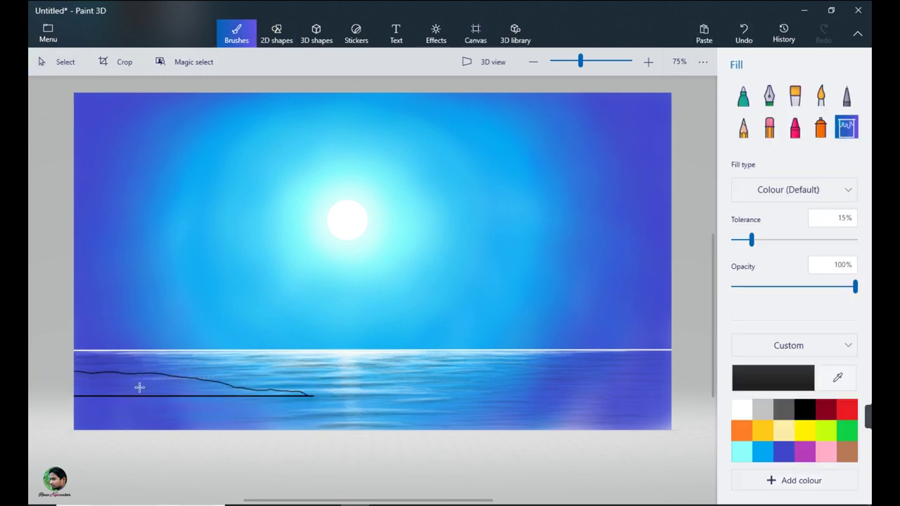
pyautogui.click(139, 387)
pyautogui.click(228, 395)
# - Draw a crooked black tree trunk rising from the land and fill it in up to its curved upper end
pyautogui.click(744, 97)
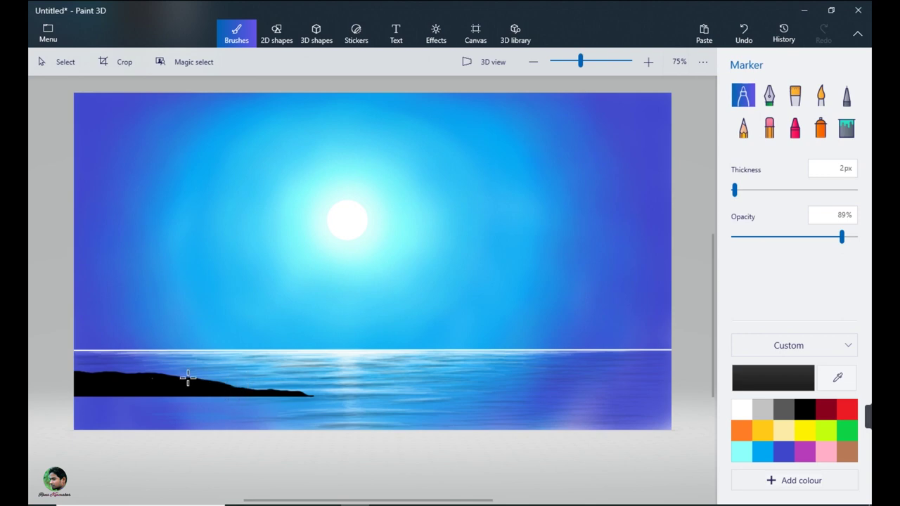
pyautogui.moveTo(188, 382)
pyautogui.mouseDown()
pyautogui.moveTo(145, 376)
pyautogui.moveTo(166, 377)
pyautogui.moveTo(167, 328)
pyautogui.moveTo(192, 320)
pyautogui.moveTo(206, 292)
pyautogui.moveTo(227, 282)
pyautogui.moveTo(227, 255)
pyautogui.moveTo(186, 349)
pyautogui.moveTo(210, 309)
pyautogui.moveTo(245, 287)
pyautogui.mouseUp()
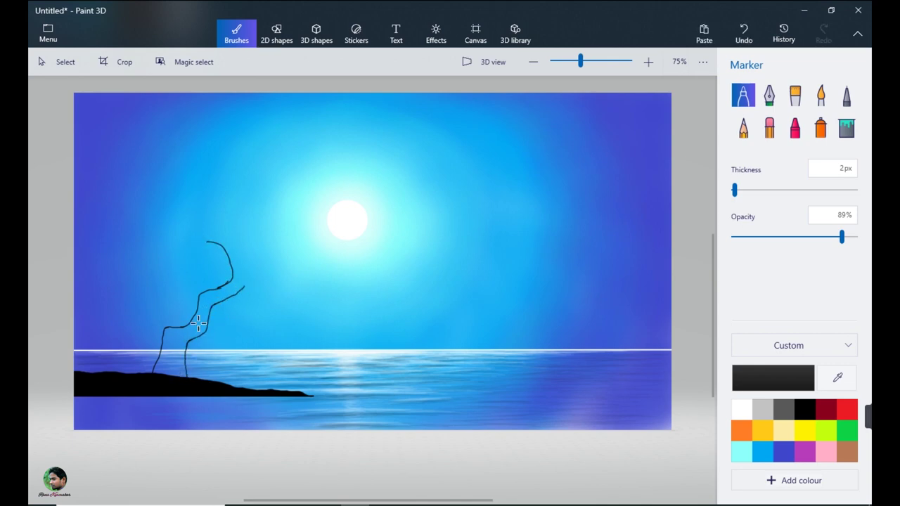
pyautogui.moveTo(171, 348)
pyautogui.mouseDown()
pyautogui.moveTo(155, 375)
pyautogui.moveTo(170, 358)
pyautogui.moveTo(182, 378)
pyautogui.moveTo(173, 365)
pyautogui.moveTo(180, 377)
pyautogui.moveTo(166, 371)
pyautogui.moveTo(162, 354)
pyautogui.moveTo(177, 360)
pyautogui.moveTo(171, 346)
pyautogui.moveTo(179, 360)
pyautogui.moveTo(184, 355)
pyautogui.moveTo(162, 350)
pyautogui.moveTo(167, 331)
pyautogui.moveTo(178, 333)
pyautogui.moveTo(195, 315)
pyautogui.moveTo(171, 331)
pyautogui.moveTo(186, 345)
pyautogui.moveTo(176, 362)
pyautogui.moveTo(171, 331)
pyautogui.moveTo(192, 329)
pyautogui.moveTo(188, 340)
pyautogui.moveTo(202, 334)
pyautogui.moveTo(206, 324)
pyautogui.moveTo(189, 337)
pyautogui.moveTo(208, 308)
pyautogui.moveTo(206, 326)
pyautogui.moveTo(200, 297)
pyautogui.moveTo(222, 287)
pyautogui.moveTo(205, 308)
pyautogui.moveTo(236, 292)
pyautogui.moveTo(219, 299)
pyautogui.moveTo(215, 291)
pyautogui.moveTo(233, 291)
pyautogui.moveTo(176, 364)
pyautogui.mouseUp()
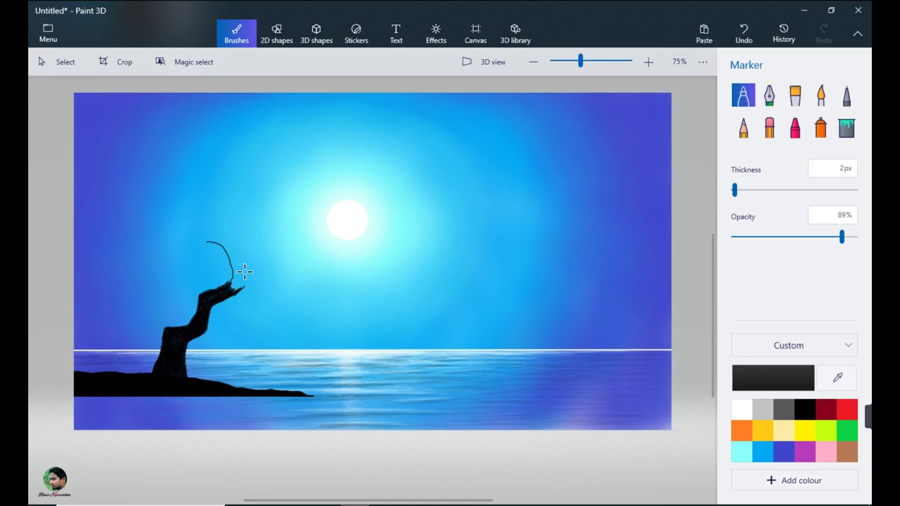
pyautogui.moveTo(245, 273)
pyautogui.mouseDown()
pyautogui.moveTo(230, 240)
pyautogui.moveTo(208, 239)
pyautogui.moveTo(229, 228)
pyautogui.mouseUp()
pyautogui.moveTo(232, 287)
pyautogui.mouseDown()
pyautogui.moveTo(237, 252)
pyautogui.moveTo(237, 284)
pyautogui.moveTo(232, 245)
pyautogui.moveTo(239, 257)
pyautogui.moveTo(223, 245)
pyautogui.moveTo(237, 283)
pyautogui.moveTo(205, 294)
pyautogui.moveTo(237, 273)
pyautogui.mouseUp()
# - Draw forked black branches from the trunk's top toward the left, upward, and one toward the moon
pyautogui.moveTo(183, 242); pyautogui.dragTo(136, 260)
pyautogui.moveTo(206, 240); pyautogui.dragTo(177, 248)
pyautogui.moveTo(177, 247); pyautogui.dragTo(139, 261)
pyautogui.moveTo(216, 241)
pyautogui.mouseDown()
pyautogui.moveTo(164, 249)
pyautogui.moveTo(219, 242)
pyautogui.moveTo(170, 247)
pyautogui.moveTo(142, 265)
pyautogui.moveTo(164, 265)
pyautogui.moveTo(160, 258)
pyautogui.moveTo(133, 275)
pyautogui.moveTo(155, 255)
pyautogui.moveTo(144, 253)
pyautogui.moveTo(164, 252)
pyautogui.moveTo(144, 250)
pyautogui.moveTo(184, 246)
pyautogui.moveTo(173, 252)
pyautogui.moveTo(139, 241)
pyautogui.moveTo(168, 252)
pyautogui.moveTo(192, 241)
pyautogui.moveTo(177, 231)
pyautogui.moveTo(220, 242)
pyautogui.moveTo(145, 232)
pyautogui.mouseUp()
pyautogui.moveTo(229, 245)
pyautogui.mouseDown()
pyautogui.moveTo(223, 233)
pyautogui.moveTo(233, 228)
pyautogui.moveTo(181, 184)
pyautogui.mouseUp()
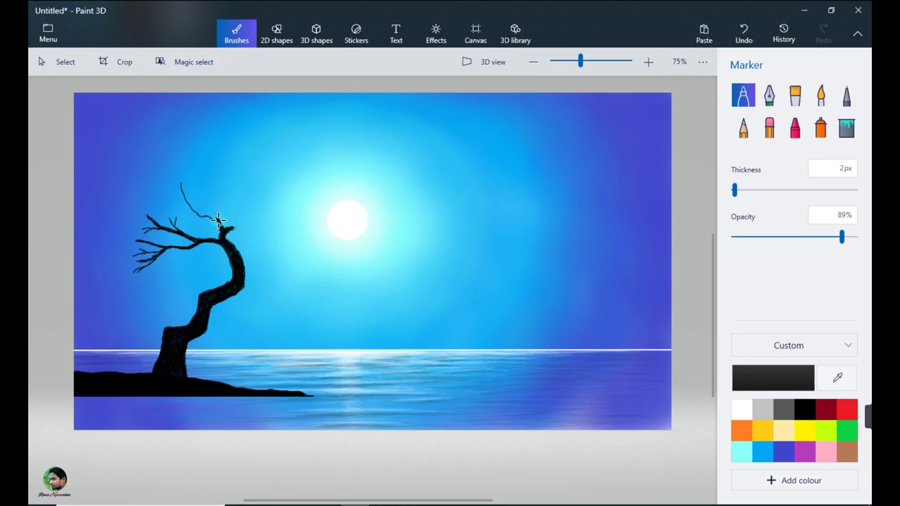
pyautogui.moveTo(218, 219)
pyautogui.mouseDown()
pyautogui.moveTo(183, 188)
pyautogui.moveTo(216, 212)
pyautogui.moveTo(214, 203)
pyautogui.moveTo(169, 199)
pyautogui.mouseUp()
pyautogui.moveTo(264, 234)
pyautogui.mouseDown()
pyautogui.moveTo(272, 234)
pyautogui.moveTo(248, 232)
pyautogui.moveTo(279, 227)
pyautogui.moveTo(279, 214)
pyautogui.mouseUp()
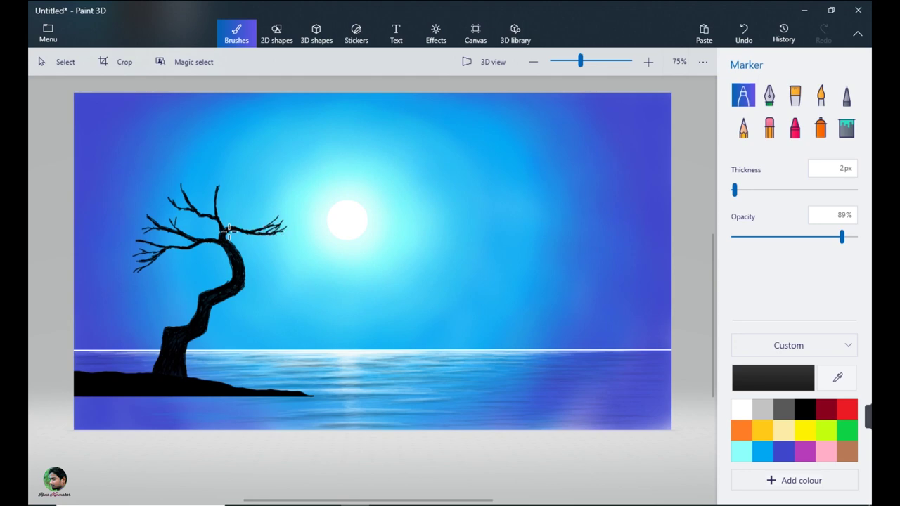
# - Draw a curved branch from the treetop up to the right, ending in forked twigs above the crown
pyautogui.moveTo(235, 220); pyautogui.dragTo(252, 208)
pyautogui.moveTo(269, 198)
pyautogui.mouseDown()
pyautogui.moveTo(250, 221)
pyautogui.moveTo(295, 192)
pyautogui.mouseUp()
pyautogui.moveTo(242, 175)
pyautogui.mouseDown()
pyautogui.moveTo(227, 176)
pyautogui.moveTo(256, 177)
pyautogui.mouseUp()
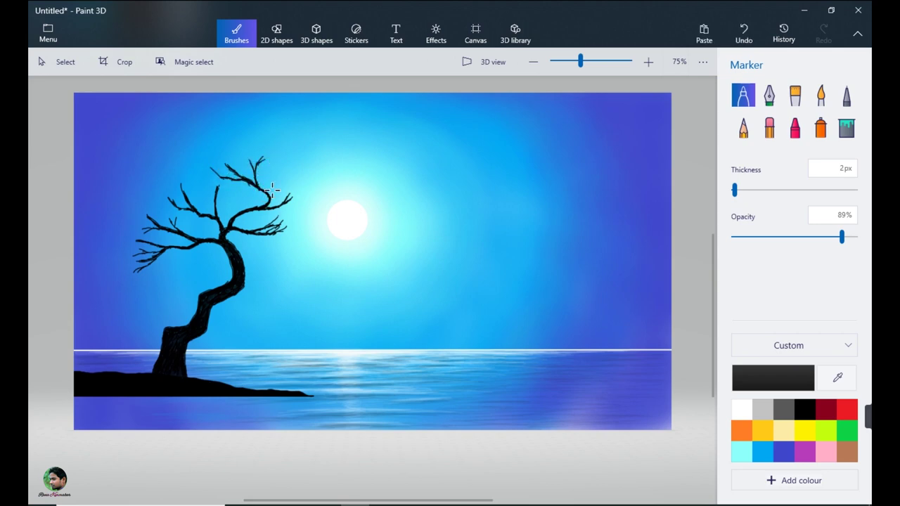
# - Draw a long wavy branch from the mid-trunk out beneath the moon to the right and thicken its base
pyautogui.moveTo(234, 252)
pyautogui.mouseDown()
pyautogui.moveTo(242, 284)
pyautogui.moveTo(206, 307)
pyautogui.mouseUp()
pyautogui.moveTo(244, 278)
pyautogui.mouseDown()
pyautogui.moveTo(263, 263)
pyautogui.moveTo(297, 274)
pyautogui.mouseUp()
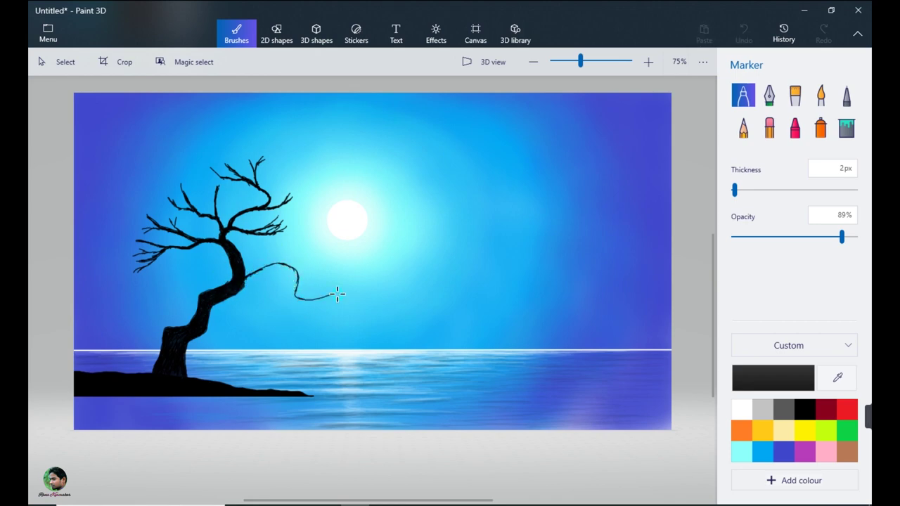
pyautogui.moveTo(337, 294); pyautogui.dragTo(470, 277)
pyautogui.moveTo(242, 291); pyautogui.dragTo(251, 285)
pyautogui.moveTo(246, 283); pyautogui.dragTo(252, 279)
pyautogui.moveTo(247, 280)
pyautogui.mouseDown()
pyautogui.moveTo(240, 284)
pyautogui.moveTo(277, 261)
pyautogui.moveTo(295, 275)
pyautogui.moveTo(293, 295)
pyautogui.moveTo(382, 293)
pyautogui.mouseUp()
pyautogui.moveTo(327, 300); pyautogui.dragTo(444, 279)
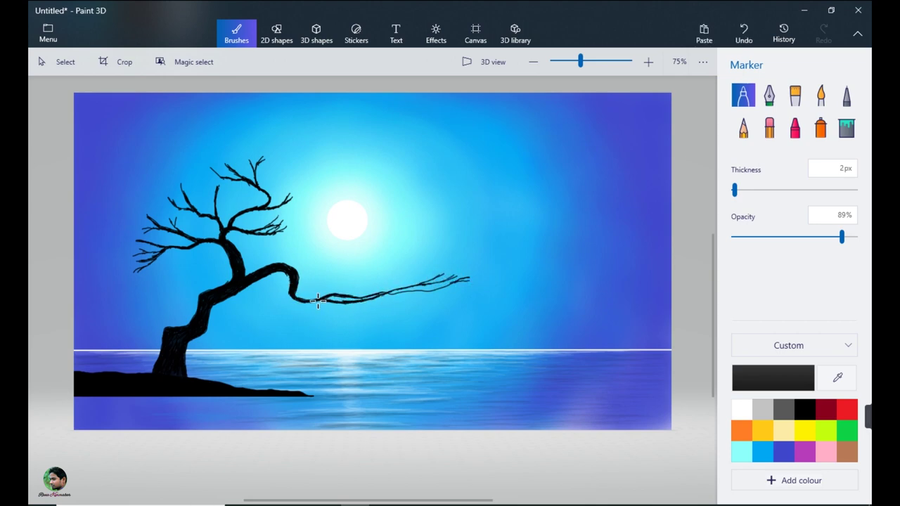
# - Add forked side branches along the long branch and a short one near its bend
pyautogui.moveTo(318, 301); pyautogui.dragTo(476, 285)
pyautogui.moveTo(374, 288); pyautogui.dragTo(475, 285)
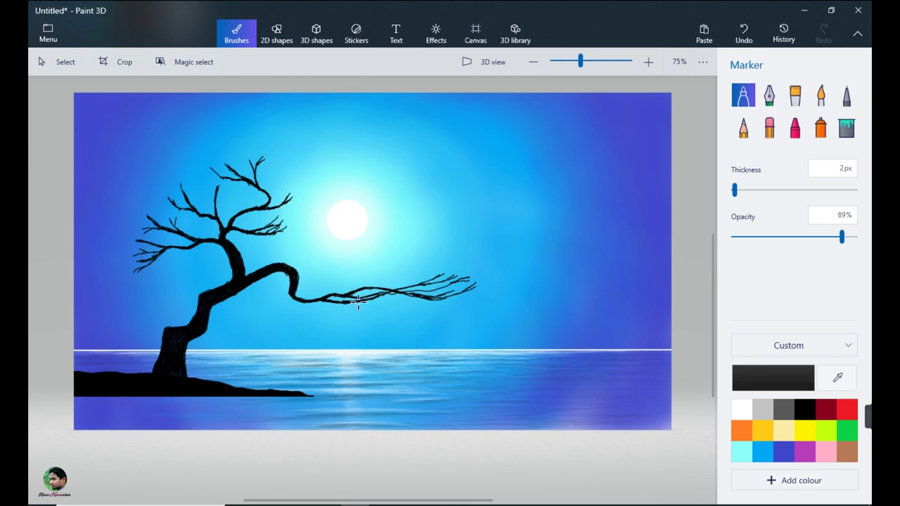
pyautogui.moveTo(362, 295); pyautogui.dragTo(395, 276)
pyautogui.moveTo(388, 285); pyautogui.dragTo(403, 271)
pyautogui.moveTo(364, 293)
pyautogui.mouseDown()
pyautogui.moveTo(484, 294)
pyautogui.moveTo(497, 258)
pyautogui.mouseUp()
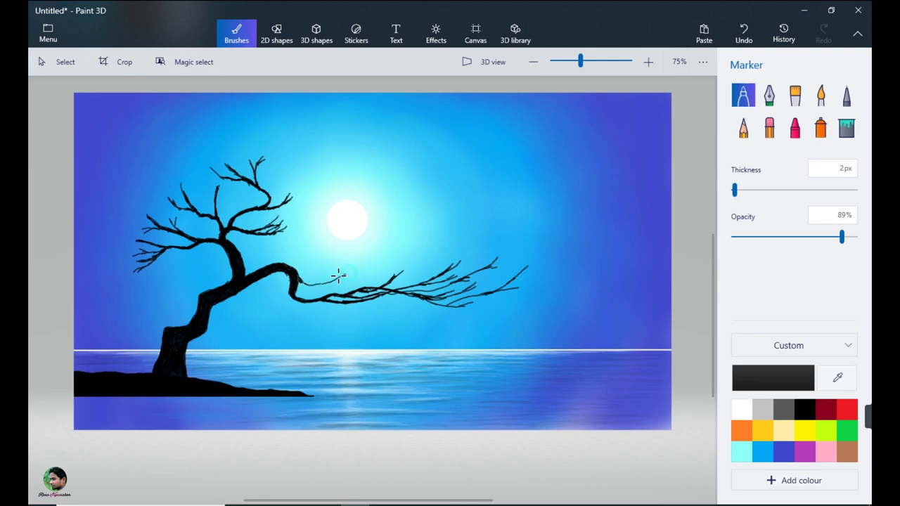
pyautogui.moveTo(305, 283)
pyautogui.mouseDown()
pyautogui.moveTo(342, 282)
pyautogui.moveTo(320, 308)
pyautogui.mouseUp()
# - Add fine twigs to the tips of the crown's branches and beneath the long branch
pyautogui.moveTo(149, 217)
pyautogui.mouseDown()
pyautogui.moveTo(137, 192)
pyautogui.moveTo(167, 181)
pyautogui.mouseUp()
pyautogui.moveTo(186, 194)
pyautogui.mouseDown()
pyautogui.moveTo(189, 172)
pyautogui.moveTo(180, 176)
pyautogui.mouseUp()
pyautogui.moveTo(217, 174); pyautogui.dragTo(203, 163)
pyautogui.moveTo(235, 167); pyautogui.dragTo(227, 153)
pyautogui.moveTo(216, 194)
pyautogui.mouseDown()
pyautogui.moveTo(205, 174)
pyautogui.moveTo(250, 146)
pyautogui.mouseUp()
pyautogui.moveTo(123, 238); pyautogui.dragTo(139, 248)
pyautogui.moveTo(125, 229); pyautogui.dragTo(167, 227)
pyautogui.moveTo(188, 205); pyautogui.dragTo(209, 221)
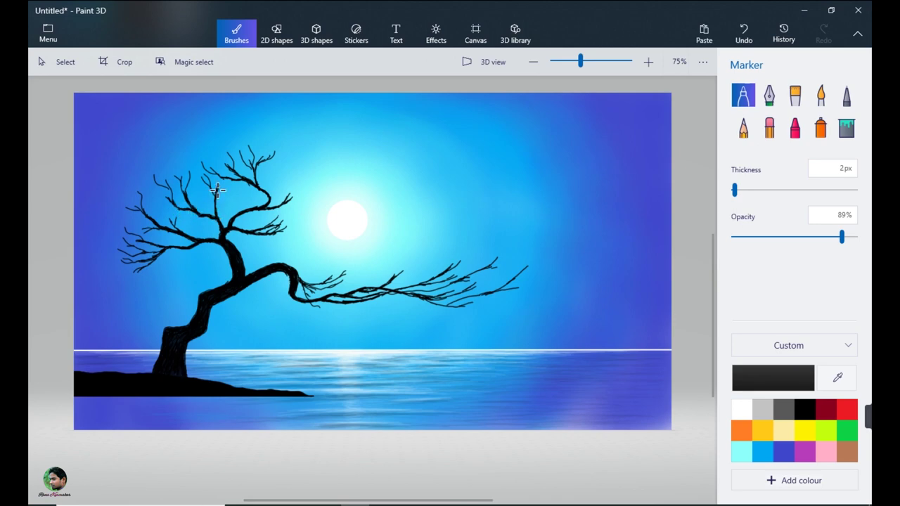
pyautogui.moveTo(295, 280); pyautogui.dragTo(325, 321)
# - Paint leaves over the topmost branches with a dark green crayon at 12 px thickness and 22% opacity
pyautogui.click(795, 127)
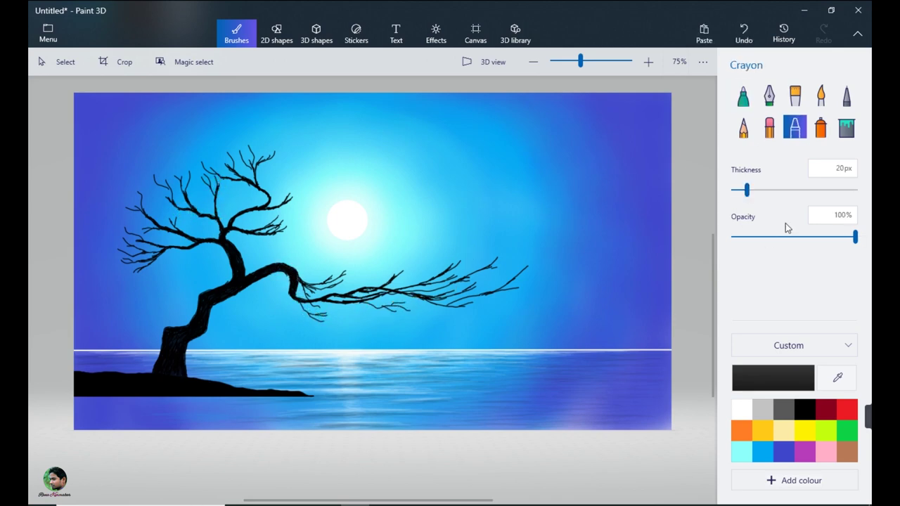
pyautogui.click(744, 237)
pyautogui.click(847, 431)
pyautogui.click(793, 381)
pyautogui.click(388, 376)
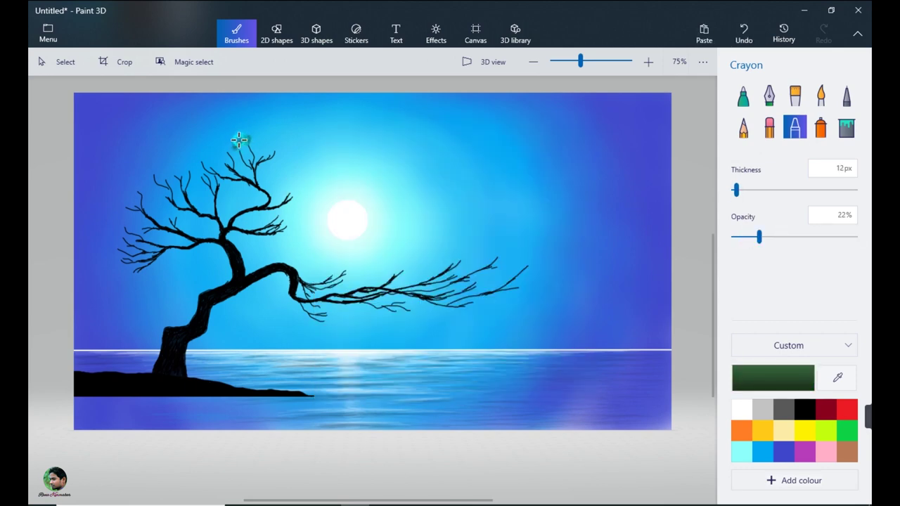
pyautogui.moveTo(239, 140)
pyautogui.mouseDown()
pyautogui.moveTo(254, 145)
pyautogui.moveTo(209, 150)
pyautogui.moveTo(223, 138)
pyautogui.moveTo(265, 144)
pyautogui.moveTo(225, 136)
pyautogui.moveTo(238, 130)
pyautogui.moveTo(222, 137)
pyautogui.moveTo(222, 150)
pyautogui.moveTo(197, 156)
pyautogui.moveTo(209, 161)
pyautogui.moveTo(173, 164)
pyautogui.moveTo(203, 148)
pyautogui.mouseUp()
pyautogui.moveTo(192, 156)
pyautogui.mouseDown()
pyautogui.moveTo(170, 158)
pyautogui.moveTo(290, 151)
pyautogui.moveTo(253, 144)
pyautogui.moveTo(281, 149)
pyautogui.mouseUp()
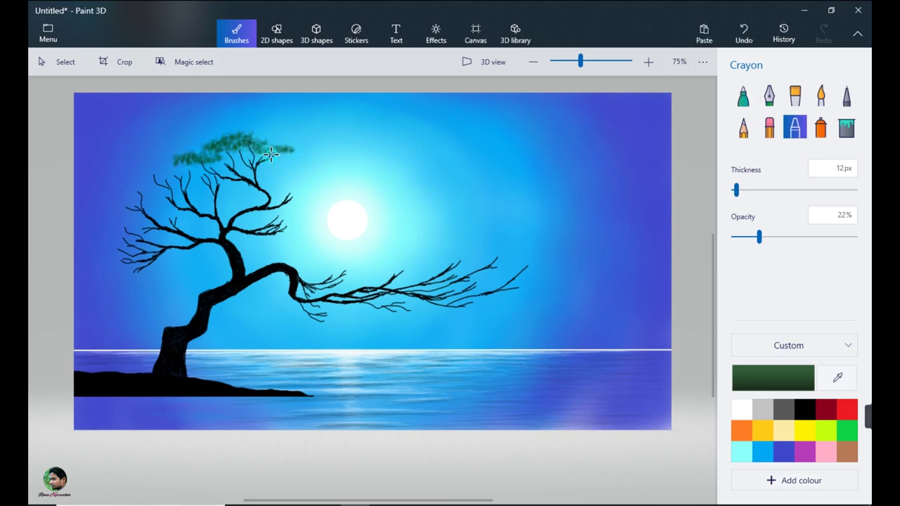
# - Paint more leaf clusters over the left and right branches of the crown and thicken the top foliage
pyautogui.moveTo(193, 160)
pyautogui.mouseDown()
pyautogui.moveTo(235, 134)
pyautogui.moveTo(220, 134)
pyautogui.moveTo(252, 151)
pyautogui.moveTo(261, 144)
pyautogui.moveTo(176, 175)
pyautogui.moveTo(157, 166)
pyautogui.moveTo(156, 174)
pyautogui.moveTo(194, 170)
pyautogui.moveTo(146, 173)
pyautogui.moveTo(197, 166)
pyautogui.moveTo(149, 172)
pyautogui.moveTo(187, 157)
pyautogui.mouseUp()
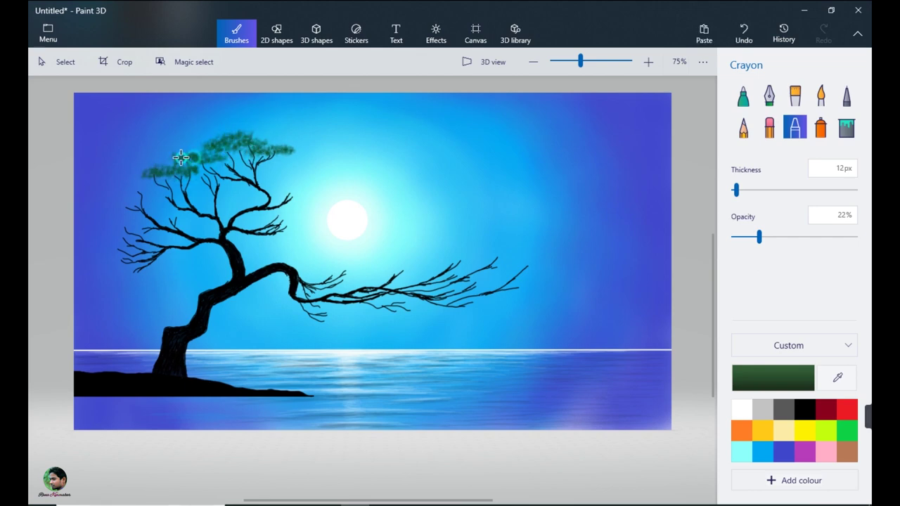
pyautogui.moveTo(123, 184)
pyautogui.mouseDown()
pyautogui.moveTo(156, 183)
pyautogui.moveTo(109, 186)
pyautogui.moveTo(149, 188)
pyautogui.moveTo(119, 186)
pyautogui.mouseUp()
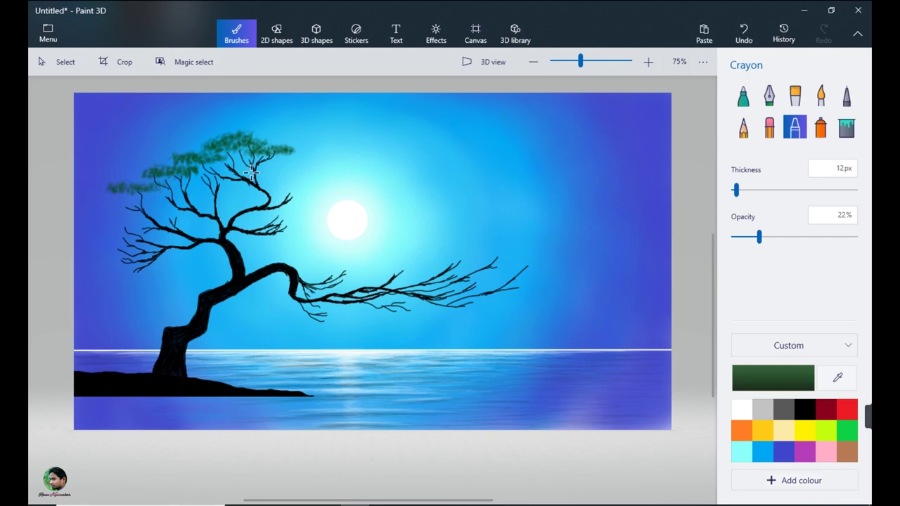
pyautogui.moveTo(267, 192)
pyautogui.mouseDown()
pyautogui.moveTo(308, 191)
pyautogui.moveTo(300, 183)
pyautogui.moveTo(269, 190)
pyautogui.moveTo(288, 203)
pyautogui.moveTo(260, 215)
pyautogui.moveTo(283, 212)
pyautogui.moveTo(299, 226)
pyautogui.moveTo(261, 218)
pyautogui.moveTo(282, 222)
pyautogui.mouseUp()
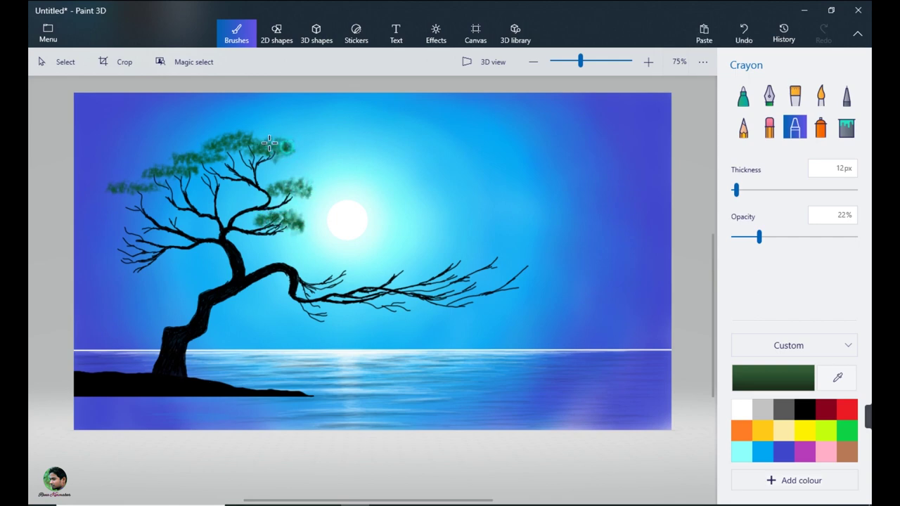
pyautogui.moveTo(269, 144)
pyautogui.mouseDown()
pyautogui.moveTo(213, 133)
pyautogui.moveTo(240, 137)
pyautogui.moveTo(200, 146)
pyautogui.mouseUp()
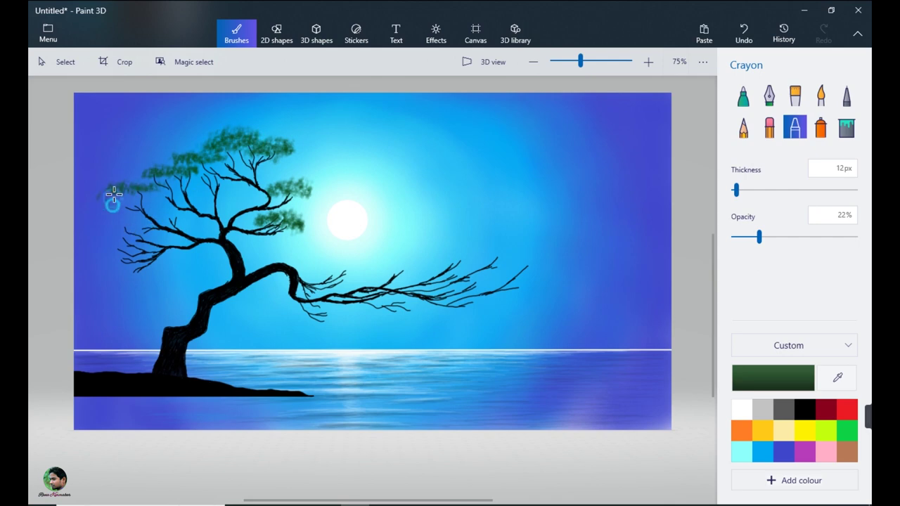
pyautogui.moveTo(114, 193)
pyautogui.mouseDown()
pyautogui.moveTo(133, 206)
pyautogui.moveTo(103, 211)
pyautogui.moveTo(134, 185)
pyautogui.moveTo(131, 176)
pyautogui.moveTo(120, 192)
pyautogui.moveTo(144, 202)
pyautogui.moveTo(113, 209)
pyautogui.moveTo(130, 233)
pyautogui.moveTo(98, 229)
pyautogui.moveTo(130, 229)
pyautogui.moveTo(97, 241)
pyautogui.moveTo(100, 256)
pyautogui.moveTo(82, 257)
pyautogui.moveTo(119, 254)
pyautogui.moveTo(99, 245)
pyautogui.moveTo(101, 270)
pyautogui.mouseUp()
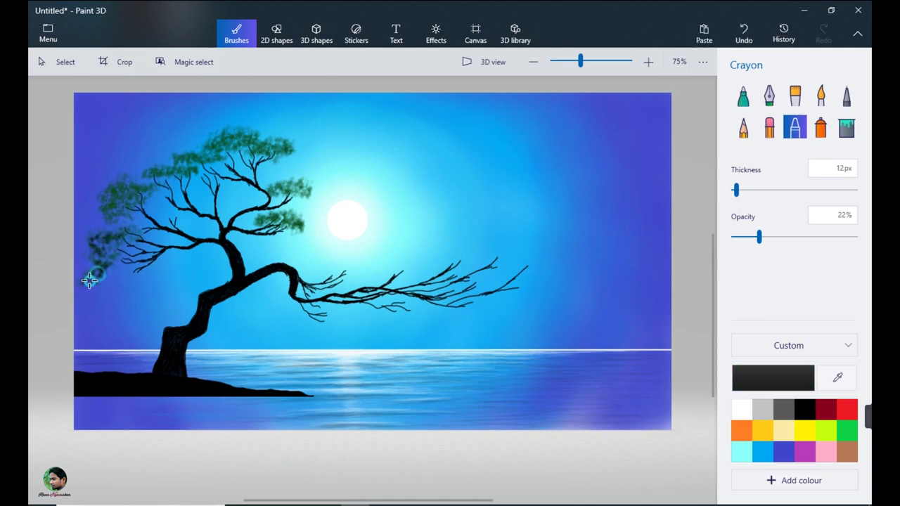
# - Extend the crown's lower-left foliage, and paint new leaf clusters over its upper-left and middle branches in sampled dark green
pyautogui.moveTo(89, 280)
pyautogui.mouseDown()
pyautogui.moveTo(119, 267)
pyautogui.moveTo(140, 224)
pyautogui.moveTo(113, 253)
pyautogui.moveTo(121, 230)
pyautogui.mouseUp()
pyautogui.click(838, 378)
pyautogui.click(195, 125)
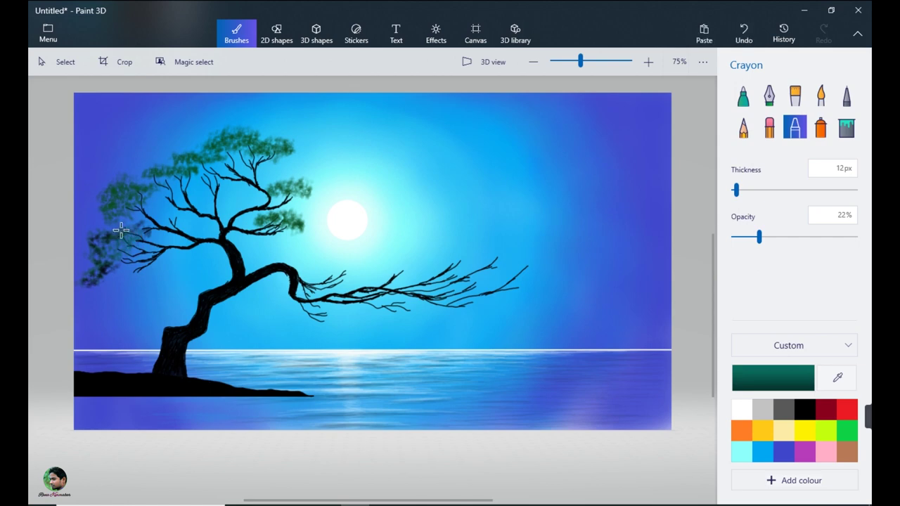
pyautogui.moveTo(187, 140); pyautogui.dragTo(157, 145)
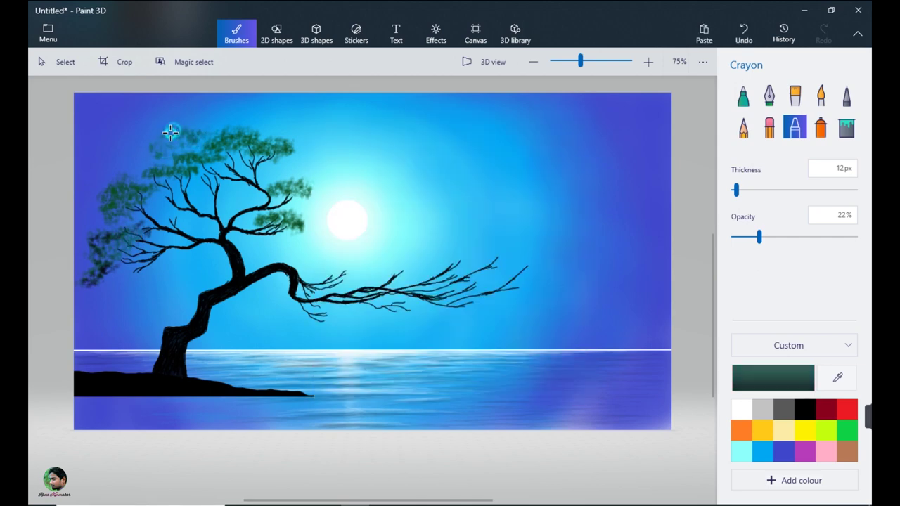
pyautogui.moveTo(147, 160)
pyautogui.mouseDown()
pyautogui.moveTo(168, 135)
pyautogui.moveTo(176, 157)
pyautogui.moveTo(202, 142)
pyautogui.moveTo(180, 139)
pyautogui.moveTo(149, 157)
pyautogui.moveTo(186, 129)
pyautogui.moveTo(132, 192)
pyautogui.mouseUp()
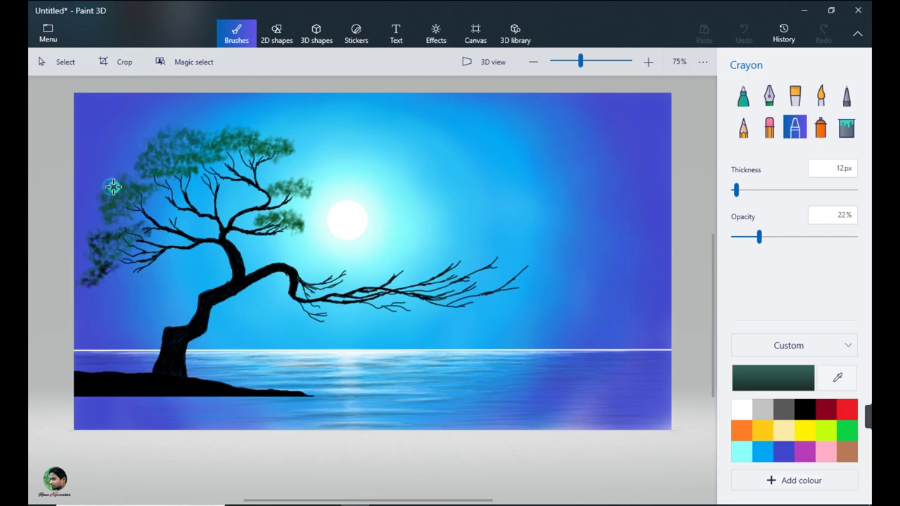
pyautogui.moveTo(231, 192)
pyautogui.mouseDown()
pyautogui.moveTo(238, 181)
pyautogui.moveTo(200, 176)
pyautogui.mouseUp()
# - Darken the upper-left and left foliage of the crown with a 05332b crayon at 34% opacity
pyautogui.moveTo(759, 237); pyautogui.dragTo(774, 237)
pyautogui.moveTo(216, 185)
pyautogui.mouseDown()
pyautogui.moveTo(190, 181)
pyautogui.moveTo(233, 180)
pyautogui.moveTo(201, 154)
pyautogui.moveTo(153, 161)
pyautogui.moveTo(189, 164)
pyautogui.moveTo(194, 155)
pyautogui.moveTo(150, 163)
pyautogui.mouseUp()
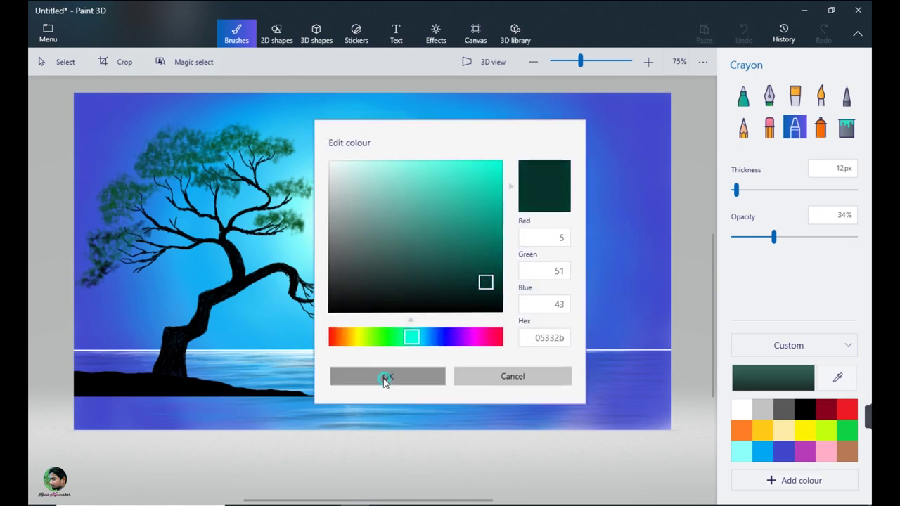
pyautogui.click(386, 376)
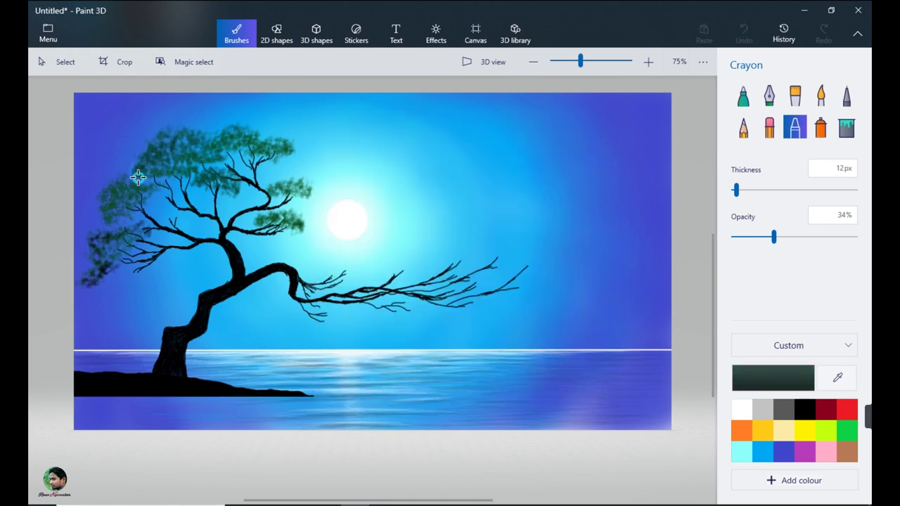
pyautogui.moveTo(169, 151)
pyautogui.mouseDown()
pyautogui.moveTo(186, 135)
pyautogui.moveTo(164, 142)
pyautogui.mouseUp()
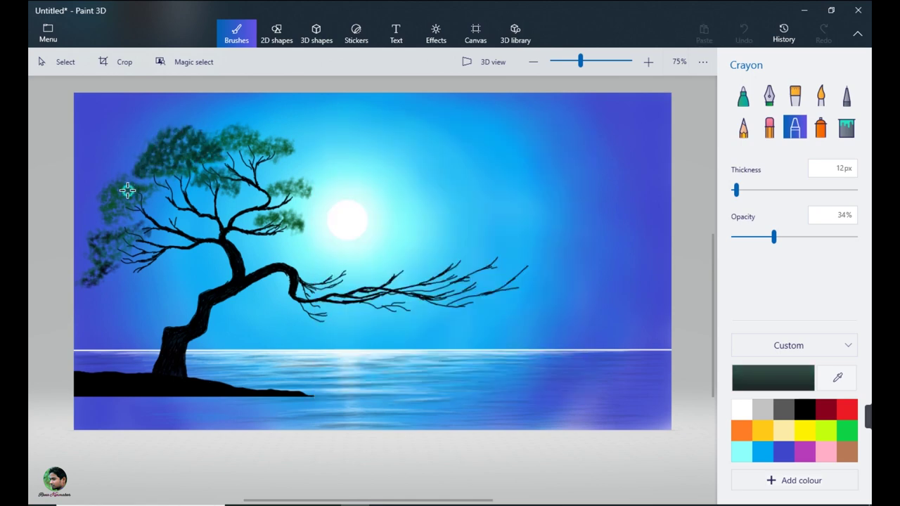
pyautogui.moveTo(128, 189); pyautogui.dragTo(104, 195)
pyautogui.moveTo(100, 259)
pyautogui.mouseDown()
pyautogui.moveTo(109, 232)
pyautogui.moveTo(85, 262)
pyautogui.moveTo(111, 230)
pyautogui.moveTo(156, 226)
pyautogui.moveTo(110, 267)
pyautogui.moveTo(102, 238)
pyautogui.moveTo(116, 227)
pyautogui.moveTo(97, 258)
pyautogui.moveTo(132, 238)
pyautogui.moveTo(109, 256)
pyautogui.mouseUp()
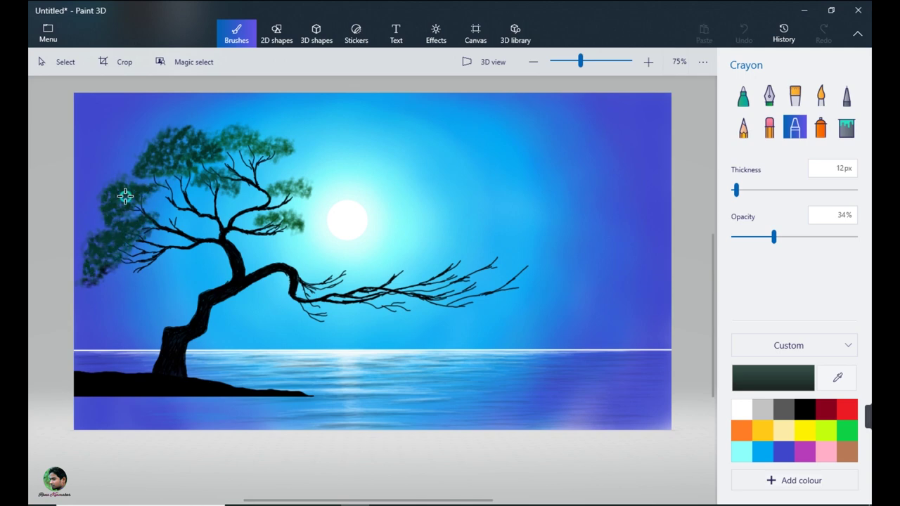
pyautogui.moveTo(126, 197); pyautogui.dragTo(166, 161)
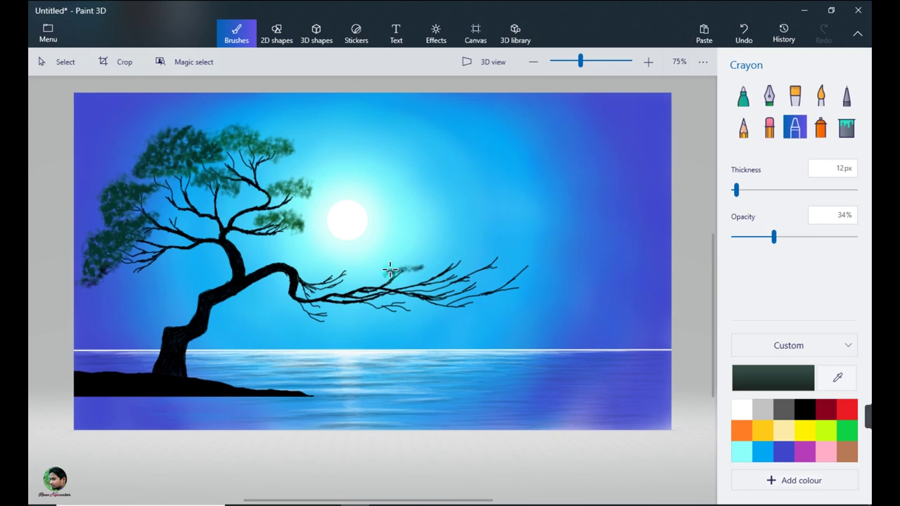
# - Paint two leaf clusters above the long branch and extend its twigs outward with a 2 px marker at 89% opacity
pyautogui.moveTo(403, 271)
pyautogui.mouseDown()
pyautogui.moveTo(418, 262)
pyautogui.moveTo(381, 268)
pyautogui.moveTo(422, 267)
pyautogui.moveTo(466, 250)
pyautogui.moveTo(475, 254)
pyautogui.moveTo(464, 258)
pyautogui.moveTo(473, 271)
pyautogui.moveTo(517, 228)
pyautogui.moveTo(569, 237)
pyautogui.mouseUp()
pyautogui.click(744, 96)
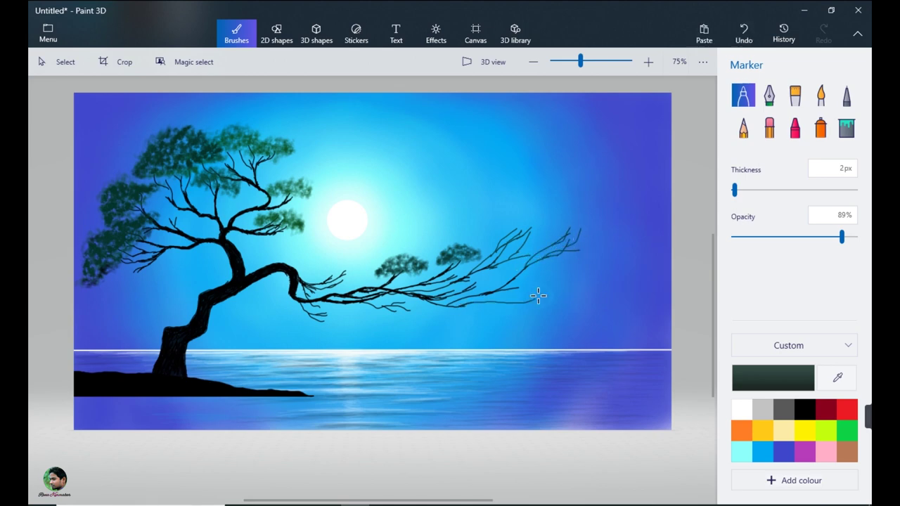
# - Paint three leaf clusters over the long branch's outer tips with the 12 px crayon at 34% opacity, and add connecting marker twigs
pyautogui.click(796, 128)
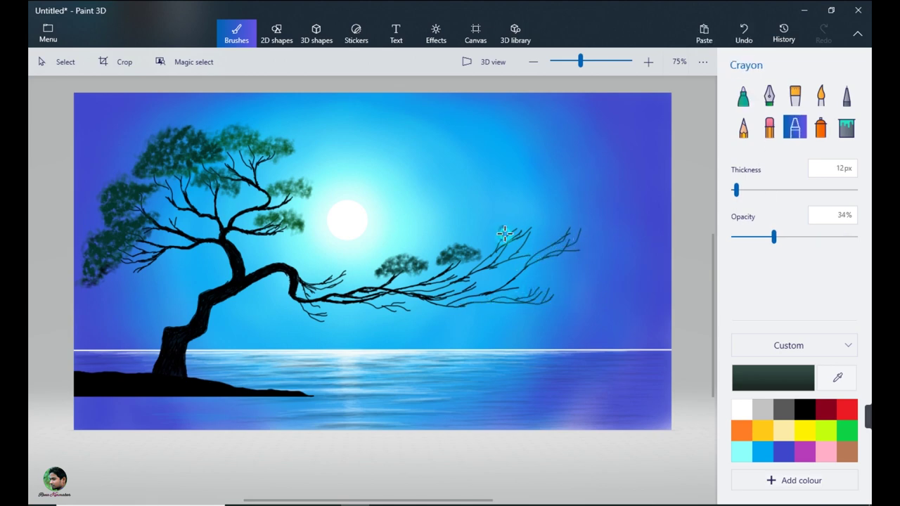
pyautogui.moveTo(505, 233)
pyautogui.mouseDown()
pyautogui.moveTo(538, 232)
pyautogui.moveTo(499, 227)
pyautogui.moveTo(545, 228)
pyautogui.moveTo(492, 234)
pyautogui.moveTo(547, 228)
pyautogui.moveTo(512, 215)
pyautogui.moveTo(524, 229)
pyautogui.moveTo(584, 223)
pyautogui.moveTo(594, 238)
pyautogui.moveTo(569, 218)
pyautogui.mouseUp()
pyautogui.moveTo(524, 288); pyautogui.dragTo(563, 283)
pyautogui.click(744, 95)
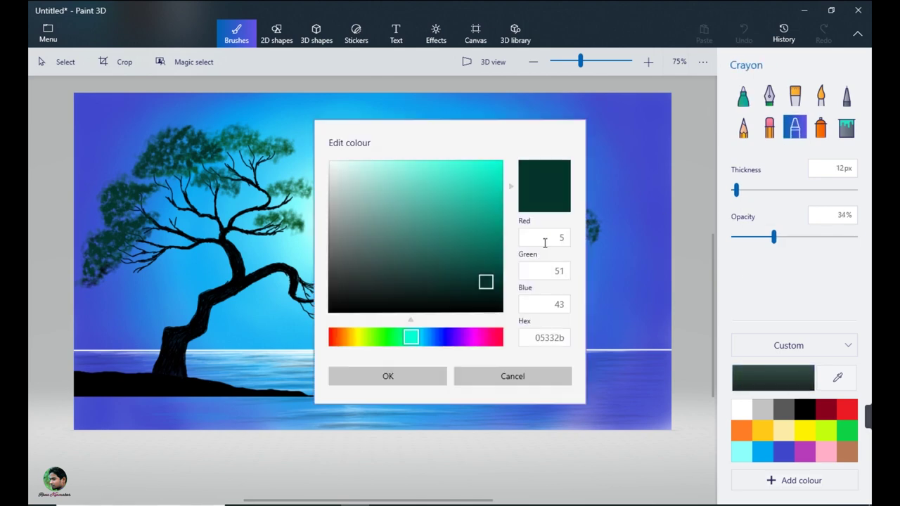
# - Highlight the long branch's leaf clusters with a green 18912f crayon at 25% opacity
pyautogui.click(396, 337)
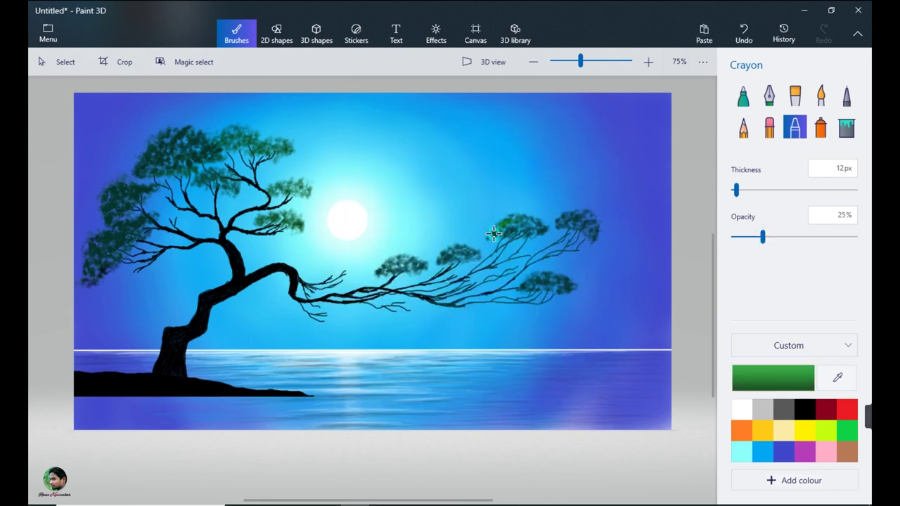
pyautogui.moveTo(494, 233); pyautogui.dragTo(517, 216)
pyautogui.moveTo(380, 270); pyautogui.dragTo(410, 263)
pyautogui.moveTo(463, 247); pyautogui.dragTo(453, 249)
pyautogui.moveTo(453, 251); pyautogui.dragTo(458, 250)
pyautogui.moveTo(564, 224); pyautogui.dragTo(575, 220)
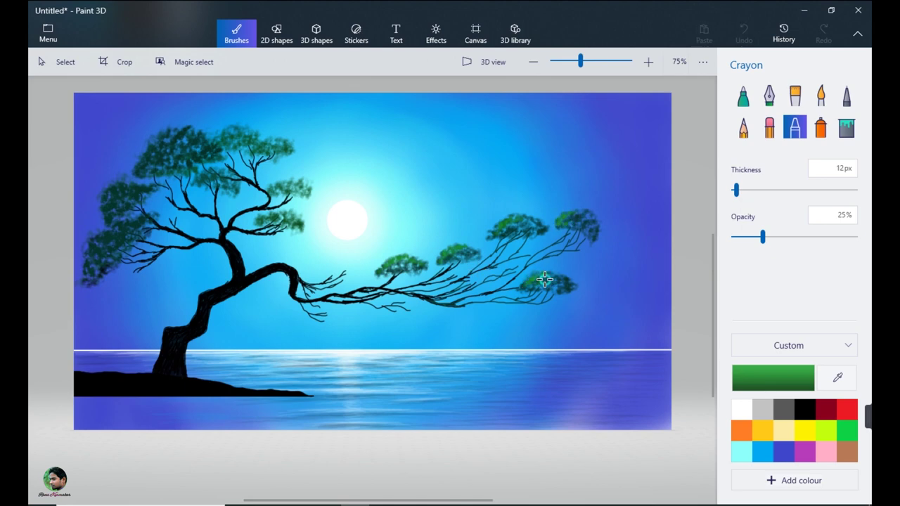
pyautogui.moveTo(500, 236); pyautogui.dragTo(497, 225)
# - Highlight the two leaf clusters on the crown's moon-facing side with the same green crayon
pyautogui.moveTo(300, 222); pyautogui.dragTo(301, 232)
pyautogui.moveTo(282, 217); pyautogui.dragTo(277, 215)
pyautogui.moveTo(284, 217); pyautogui.dragTo(289, 219)
pyautogui.moveTo(290, 183); pyautogui.dragTo(292, 180)
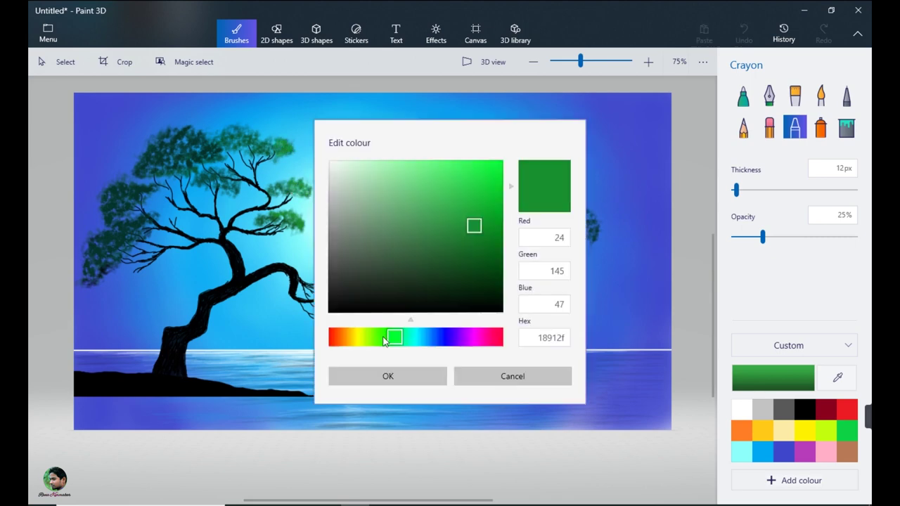
# - Add yellow-green bcce12 highlights to the crown's moon-facing clusters and the nearest clusters on the long branch
pyautogui.moveTo(388, 336); pyautogui.dragTo(452, 335)
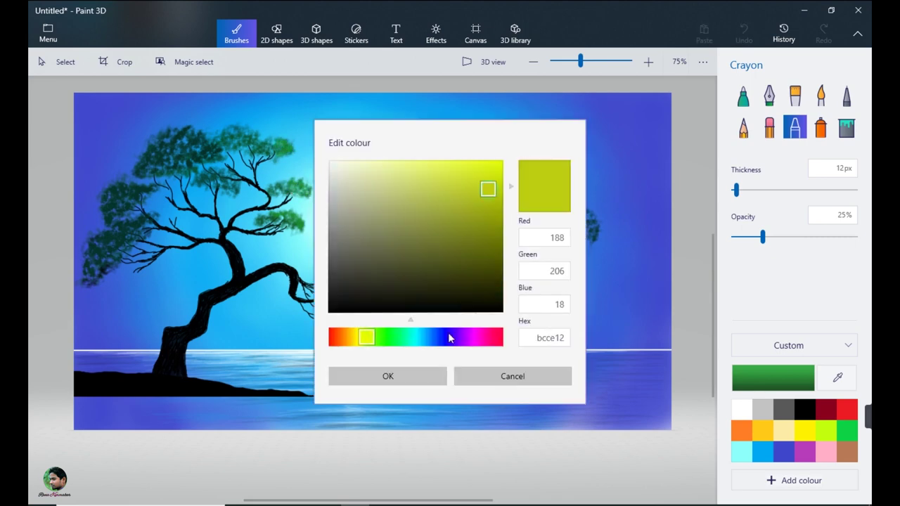
pyautogui.click(359, 374)
pyautogui.moveTo(303, 203); pyautogui.dragTo(290, 150)
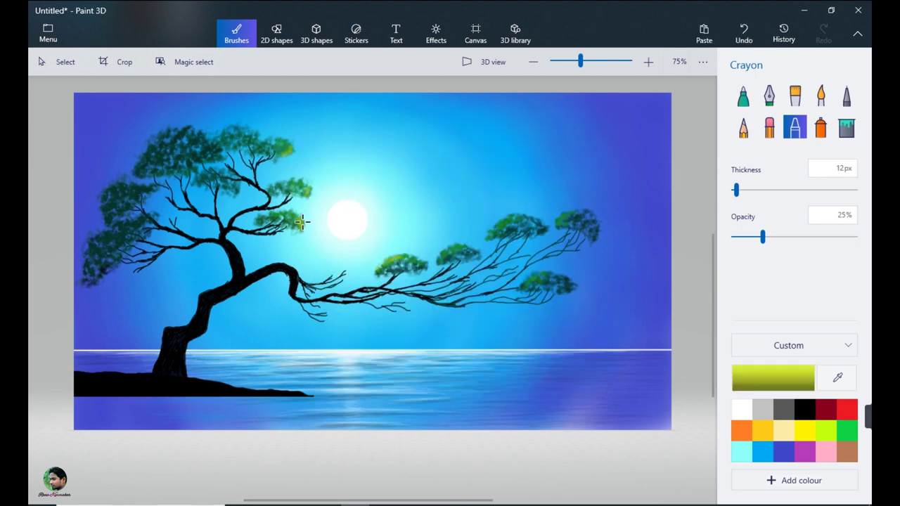
pyautogui.moveTo(302, 223); pyautogui.dragTo(290, 221)
pyautogui.moveTo(396, 264); pyautogui.dragTo(387, 266)
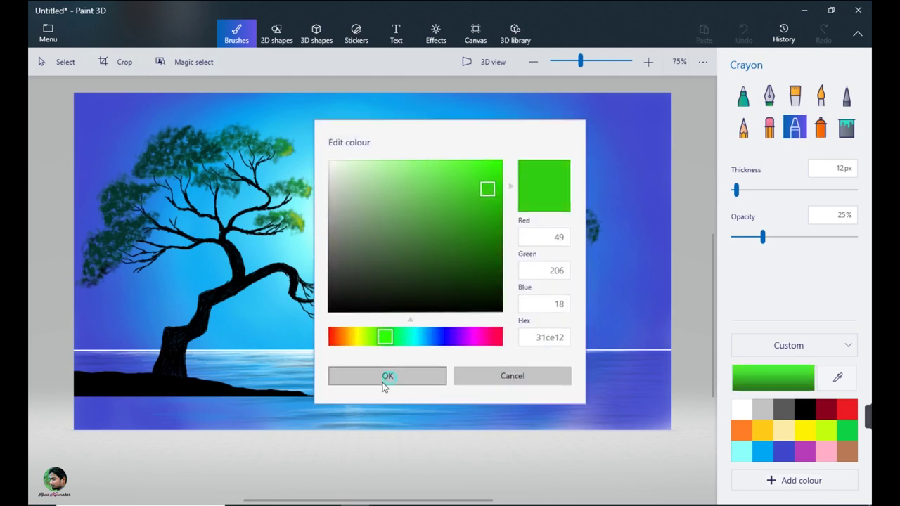
# - Brighten the crown's middle and upper leaf clusters with bright green 31ce12
pyautogui.click(384, 382)
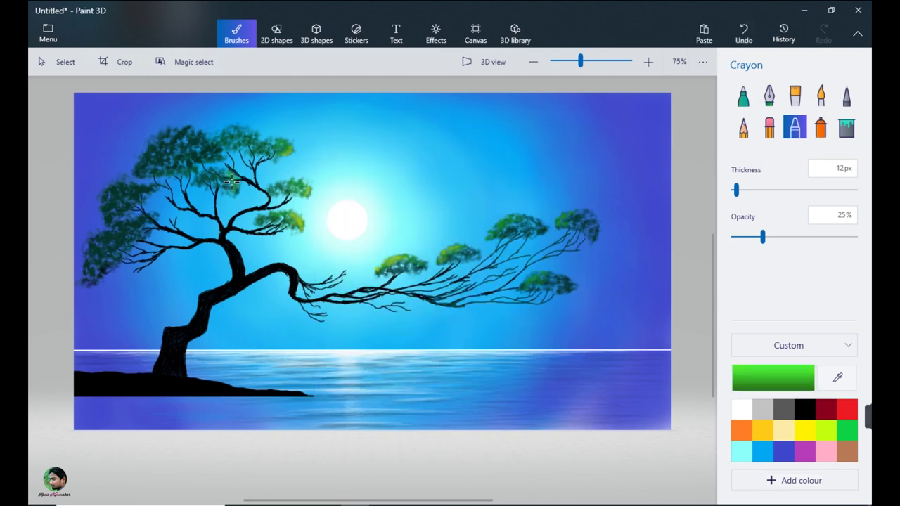
pyautogui.moveTo(217, 181); pyautogui.dragTo(216, 155)
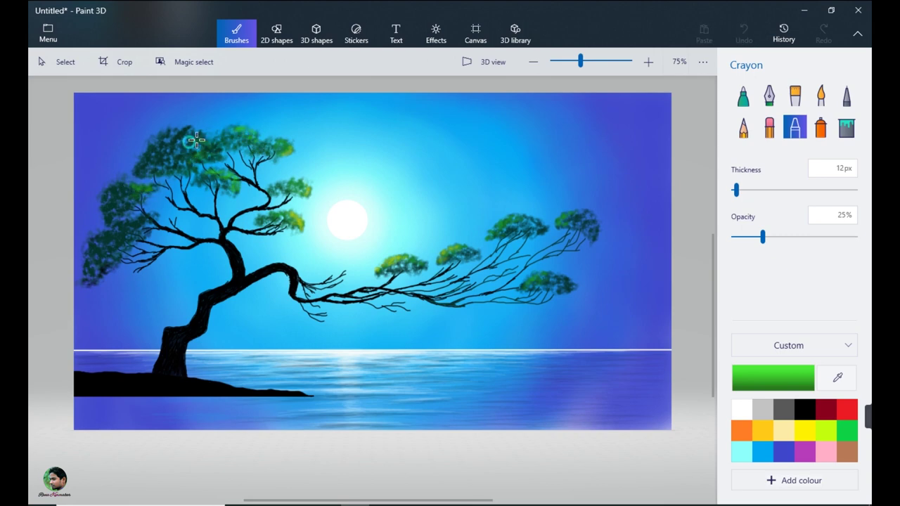
# - Shade the crown's upper-left foliage with a 6 px pencil at 23% opacity in dark green sampled from the leaves
pyautogui.click(743, 126)
pyautogui.click(837, 378)
pyautogui.click(113, 238)
pyautogui.click(742, 239)
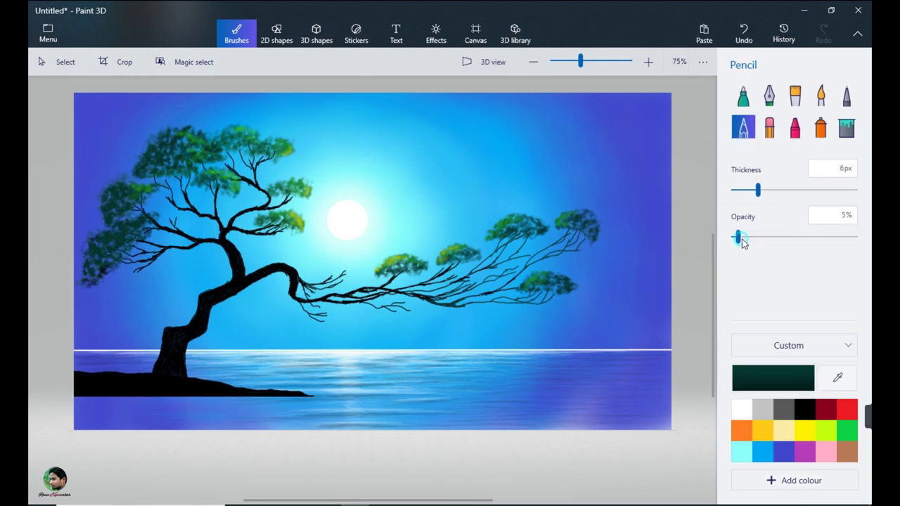
pyautogui.moveTo(161, 147)
pyautogui.mouseDown()
pyautogui.moveTo(173, 153)
pyautogui.moveTo(159, 170)
pyautogui.mouseUp()
pyautogui.moveTo(745, 237); pyautogui.dragTo(760, 237)
pyautogui.moveTo(182, 143); pyautogui.dragTo(201, 170)
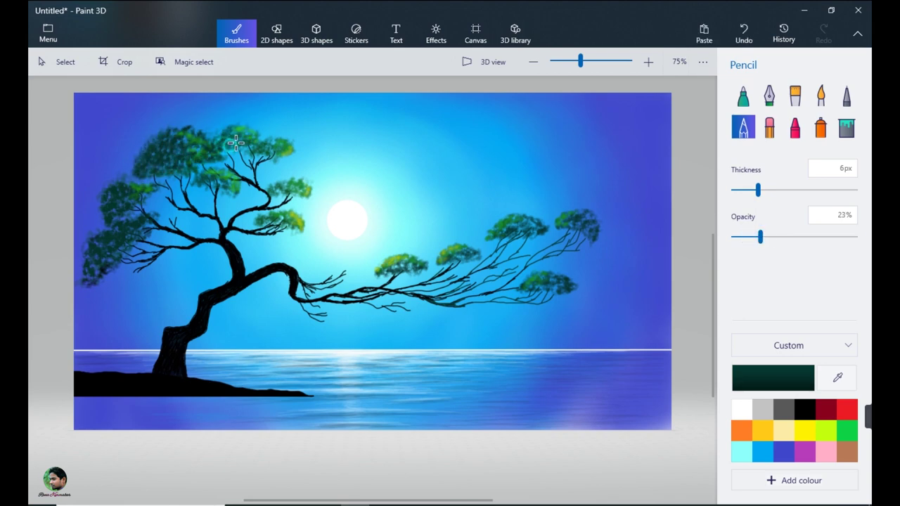
# - Shade the crown's top, middle and right clusters in dark green and add small leaf clusters on the inner left branches
pyautogui.moveTo(236, 143); pyautogui.dragTo(264, 152)
pyautogui.moveTo(209, 183); pyautogui.dragTo(223, 191)
pyautogui.moveTo(228, 135); pyautogui.dragTo(240, 144)
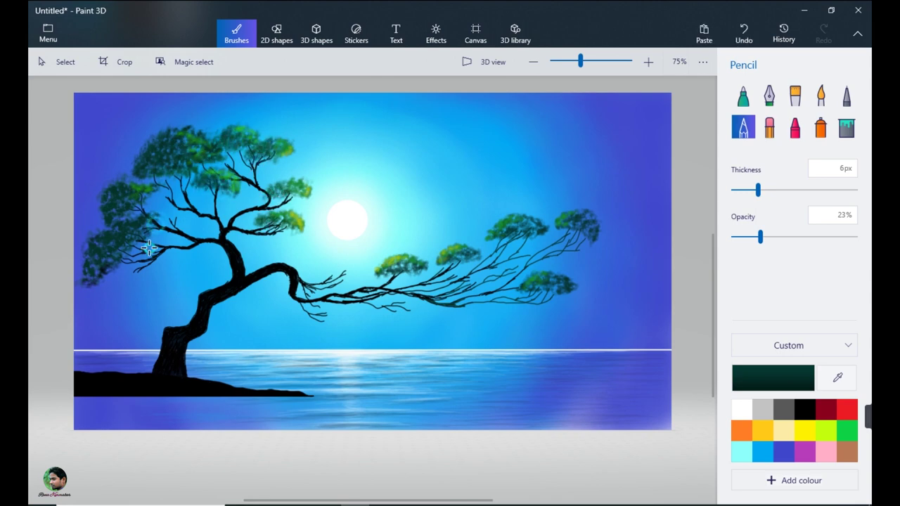
pyautogui.moveTo(150, 194)
pyautogui.mouseDown()
pyautogui.moveTo(171, 190)
pyautogui.moveTo(185, 217)
pyautogui.moveTo(170, 212)
pyautogui.mouseUp()
pyautogui.moveTo(281, 221)
pyautogui.mouseDown()
pyautogui.moveTo(268, 220)
pyautogui.moveTo(280, 223)
pyautogui.mouseUp()
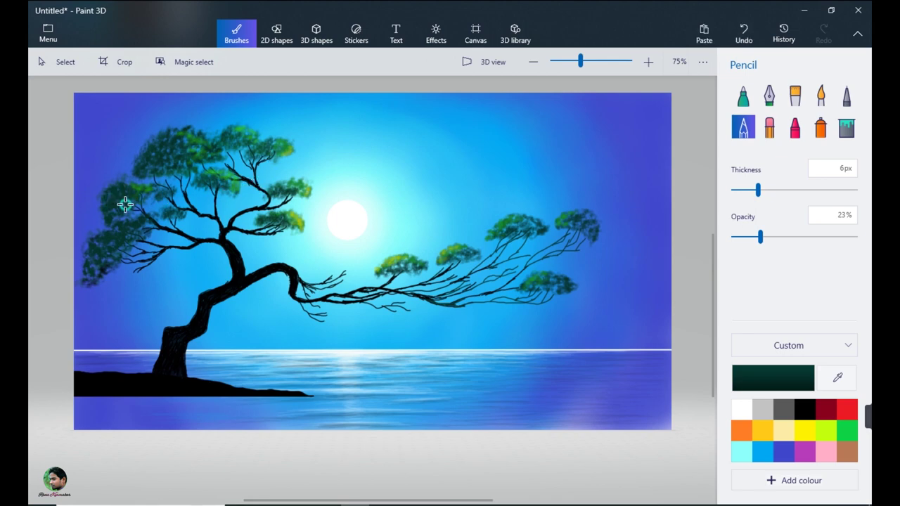
# - Thicken and shade the two large left leaf clusters of the crown and the foliage between them with the dark green pencil
pyautogui.moveTo(124, 203)
pyautogui.mouseDown()
pyautogui.moveTo(110, 196)
pyautogui.moveTo(108, 206)
pyautogui.moveTo(123, 196)
pyautogui.mouseUp()
pyautogui.moveTo(115, 240); pyautogui.dragTo(91, 261)
pyautogui.moveTo(156, 232); pyautogui.dragTo(145, 223)
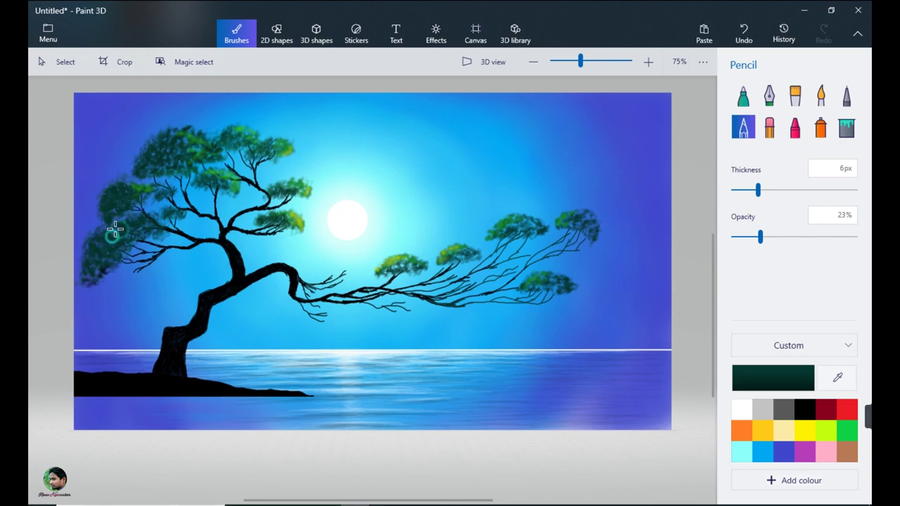
pyautogui.moveTo(145, 163)
pyautogui.mouseDown()
pyautogui.moveTo(159, 143)
pyautogui.moveTo(171, 152)
pyautogui.moveTo(157, 171)
pyautogui.moveTo(172, 199)
pyautogui.mouseUp()
pyautogui.moveTo(122, 231); pyautogui.dragTo(147, 226)
# - Change the pencil colour to a medium green and highlight the crown's left and upper-left leaf clusters
pyautogui.click(773, 378)
pyautogui.moveTo(411, 340); pyautogui.dragTo(398, 339)
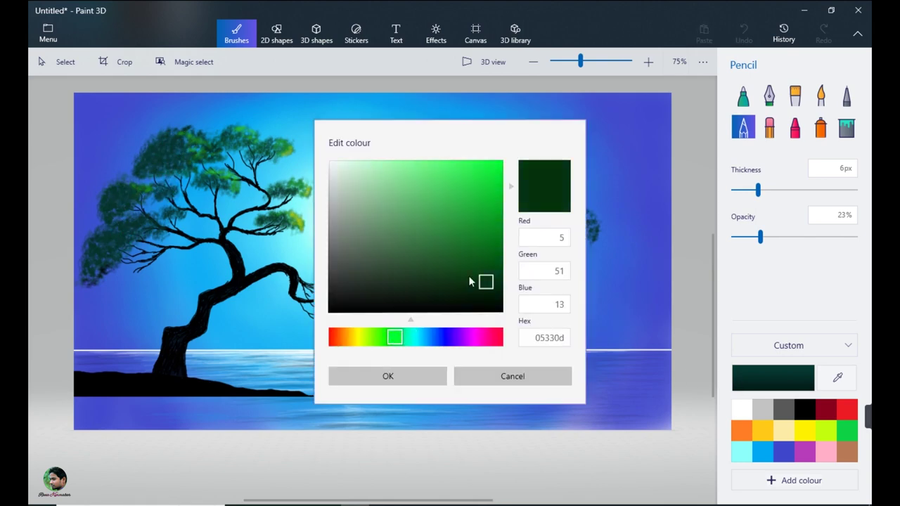
pyautogui.click(488, 242)
pyautogui.click(387, 376)
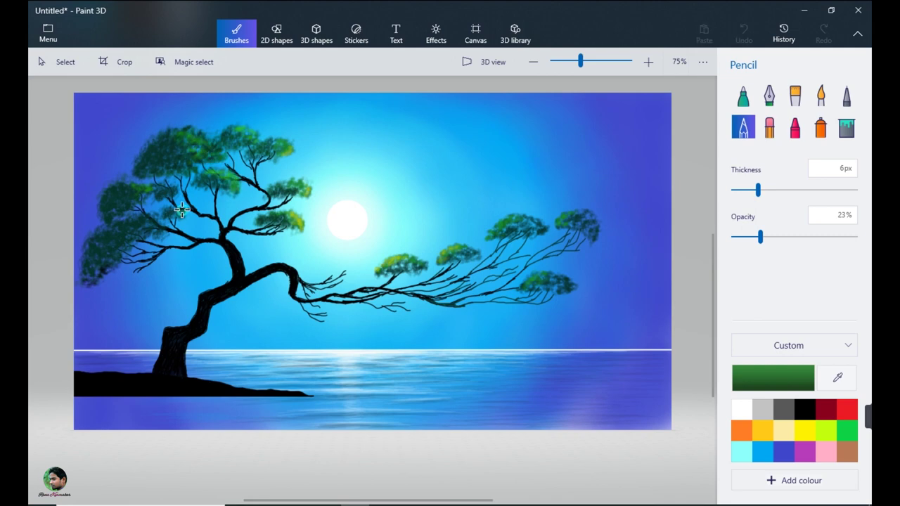
pyautogui.moveTo(172, 186); pyautogui.dragTo(123, 192)
pyautogui.moveTo(202, 144)
pyautogui.mouseDown()
pyautogui.moveTo(219, 149)
pyautogui.moveTo(151, 147)
pyautogui.moveTo(173, 165)
pyautogui.moveTo(171, 142)
pyautogui.moveTo(197, 150)
pyautogui.mouseUp()
# - Add yellow pencil highlights to the crown's moon-facing clusters and the nearest clusters on the long branch
pyautogui.click(802, 408)
pyautogui.click(848, 430)
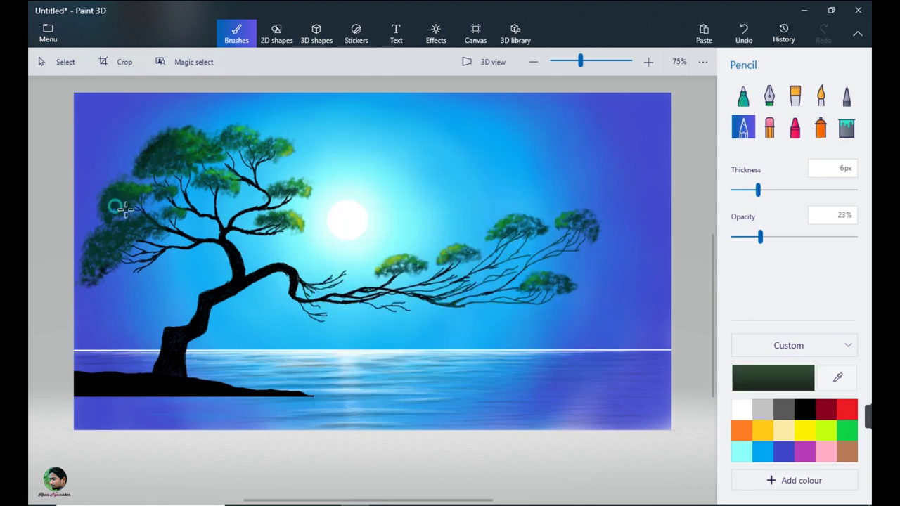
pyautogui.click(788, 380)
pyautogui.click(494, 225)
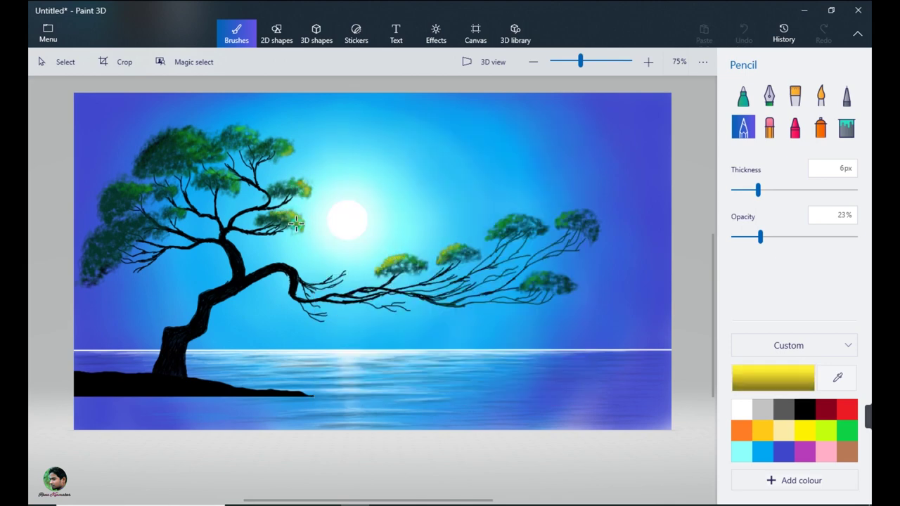
# - Blend green 0a6e0c and sampled darker green pencil strokes into the crown's left and upper-left foliage
pyautogui.click(789, 383)
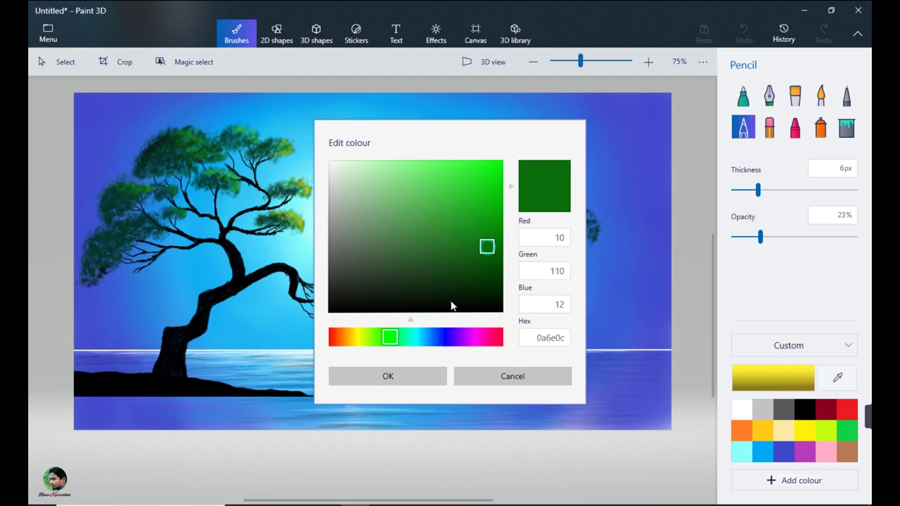
pyautogui.click(358, 373)
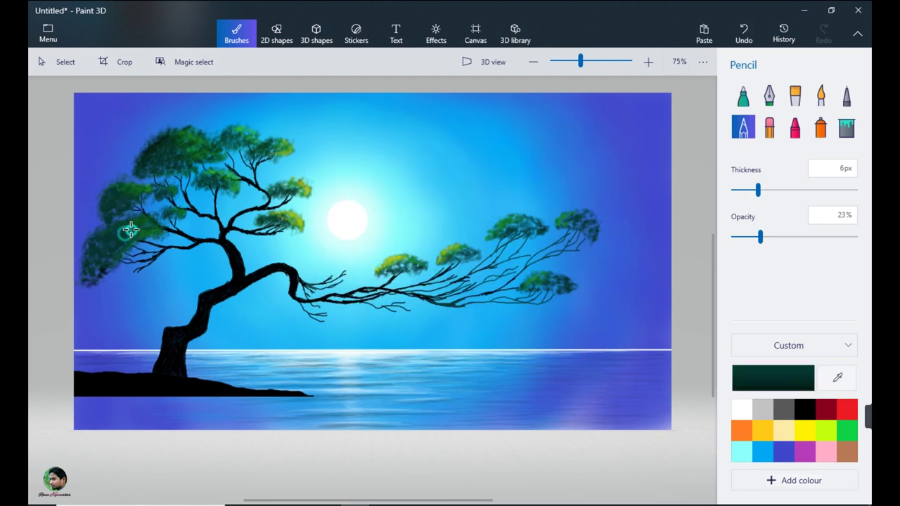
pyautogui.moveTo(129, 231); pyautogui.dragTo(122, 243)
pyautogui.moveTo(113, 197); pyautogui.dragTo(119, 189)
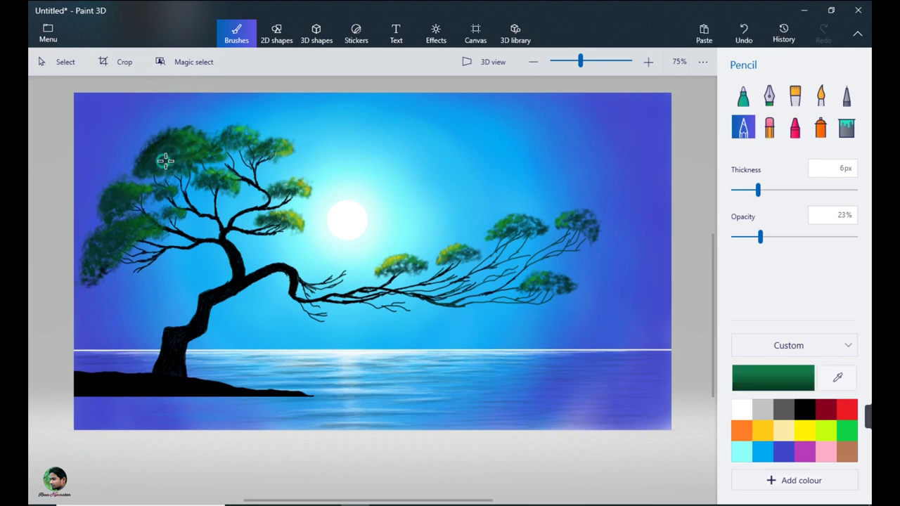
pyautogui.moveTo(161, 157); pyautogui.dragTo(190, 169)
pyautogui.moveTo(124, 240)
pyautogui.mouseDown()
pyautogui.moveTo(147, 217)
pyautogui.moveTo(153, 231)
pyautogui.moveTo(146, 222)
pyautogui.mouseUp()
# - Shade the long branch's lower cluster in sampled dark green and extend its outermost cluster farther out
pyautogui.click(837, 378)
pyautogui.click(503, 268)
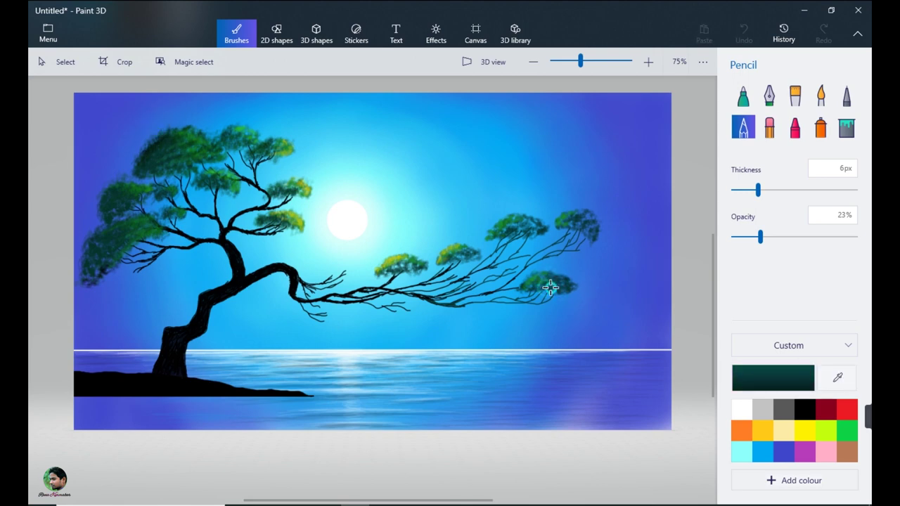
pyautogui.moveTo(550, 287); pyautogui.dragTo(562, 288)
pyautogui.moveTo(589, 216)
pyautogui.mouseDown()
pyautogui.moveTo(599, 237)
pyautogui.moveTo(607, 213)
pyautogui.moveTo(607, 229)
pyautogui.moveTo(576, 237)
pyautogui.moveTo(560, 229)
pyautogui.moveTo(602, 236)
pyautogui.moveTo(585, 211)
pyautogui.moveTo(573, 227)
pyautogui.mouseUp()
# - Highlight the long branch's outer leaf clusters with a green sampled from the neighbouring foliage
pyautogui.click(839, 378)
pyautogui.click(538, 227)
pyautogui.moveTo(540, 289); pyautogui.dragTo(555, 278)
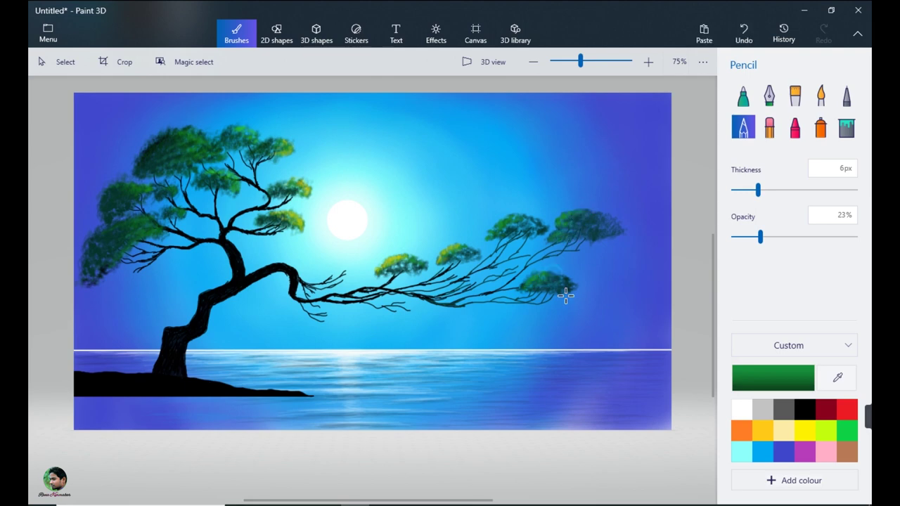
# - Shade the undersides of the long branch's upper and lower clusters with a sampled dark green pencil
pyautogui.click(837, 378)
pyautogui.click(531, 220)
pyautogui.moveTo(535, 230); pyautogui.dragTo(505, 232)
pyautogui.moveTo(532, 234); pyautogui.dragTo(529, 231)
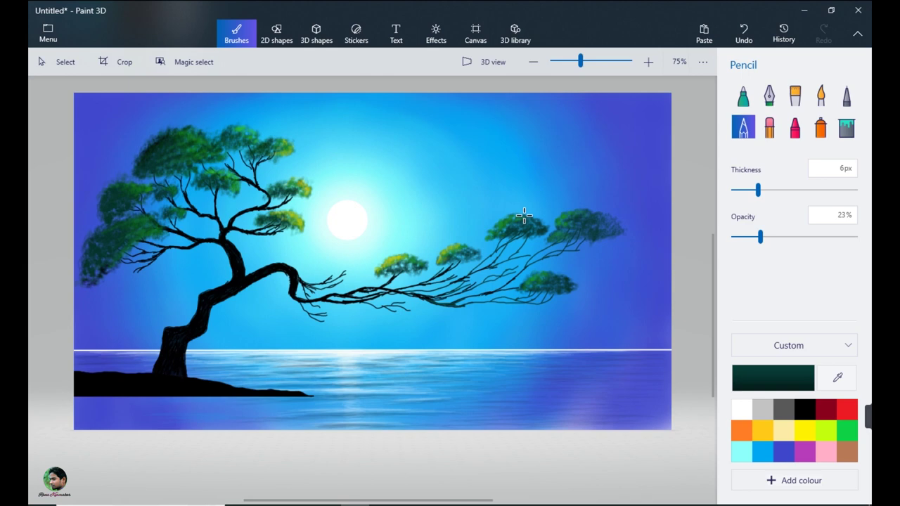
pyautogui.moveTo(510, 240); pyautogui.dragTo(513, 229)
pyautogui.moveTo(521, 290); pyautogui.dragTo(556, 289)
# - Paint a small dark green leaf cluster below the long branch's upper cluster and highlight it with a sampled lighter green
pyautogui.moveTo(530, 253)
pyautogui.mouseDown()
pyautogui.moveTo(547, 256)
pyautogui.moveTo(519, 250)
pyautogui.mouseUp()
pyautogui.moveTo(530, 249); pyautogui.dragTo(535, 254)
pyautogui.click(838, 379)
pyautogui.click(524, 229)
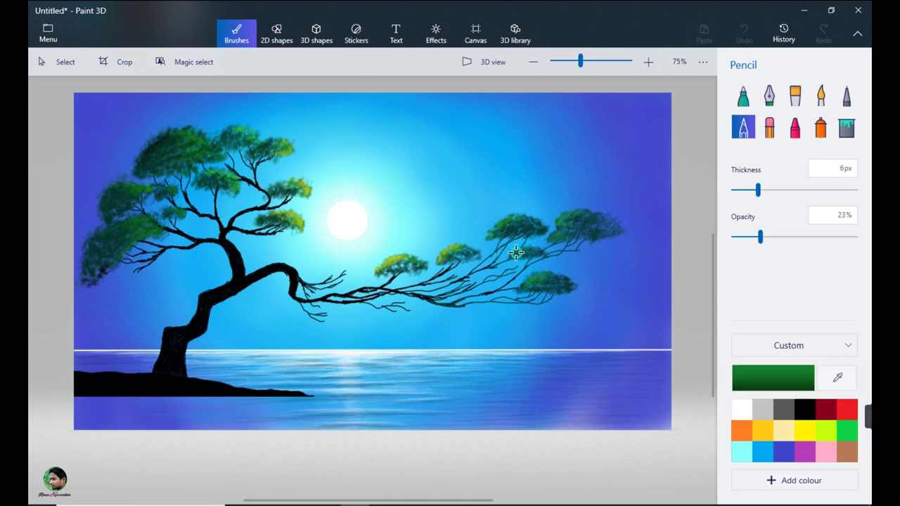
pyautogui.keyDown('alt'); pyautogui.click(518, 252); pyautogui.keyUp('alt')
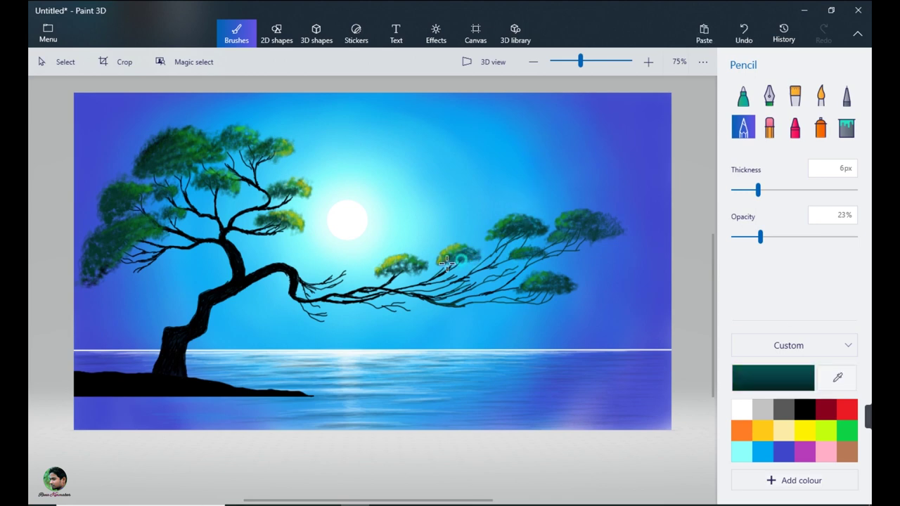
# - Add a dark green leaf cluster beneath the long branch's middle cluster and highlight it with sampled green and yellow-green
pyautogui.moveTo(403, 265); pyautogui.dragTo(407, 267)
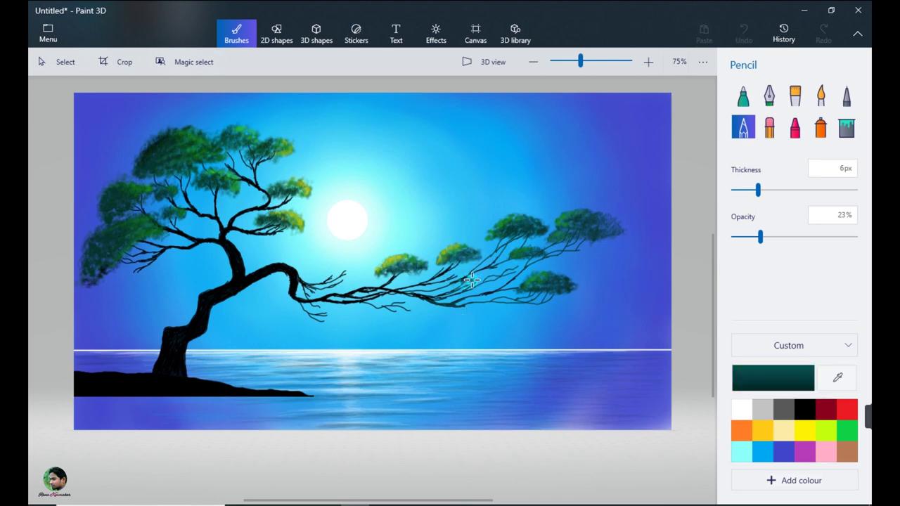
pyautogui.moveTo(471, 280)
pyautogui.mouseDown()
pyautogui.moveTo(481, 278)
pyautogui.moveTo(469, 280)
pyautogui.moveTo(476, 270)
pyautogui.moveTo(490, 275)
pyautogui.mouseUp()
pyautogui.click(838, 378)
pyautogui.click(463, 270)
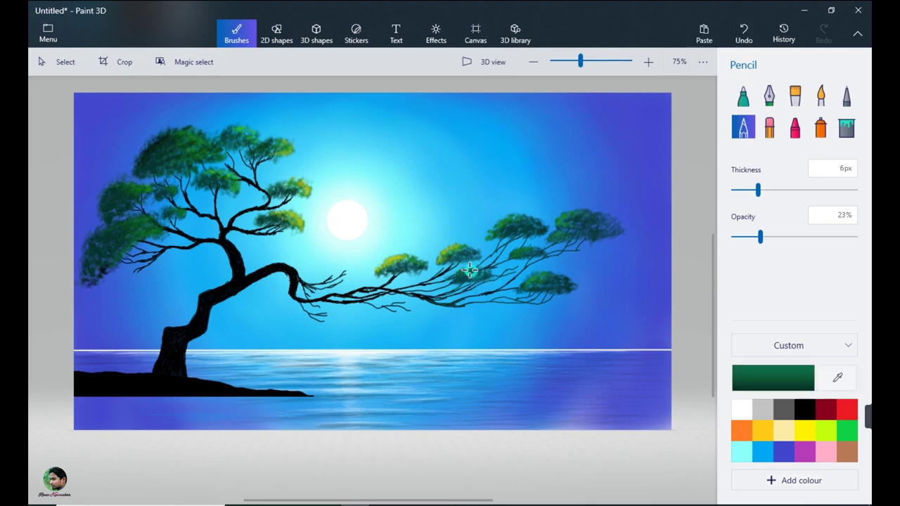
pyautogui.click(838, 378)
pyautogui.click(469, 267)
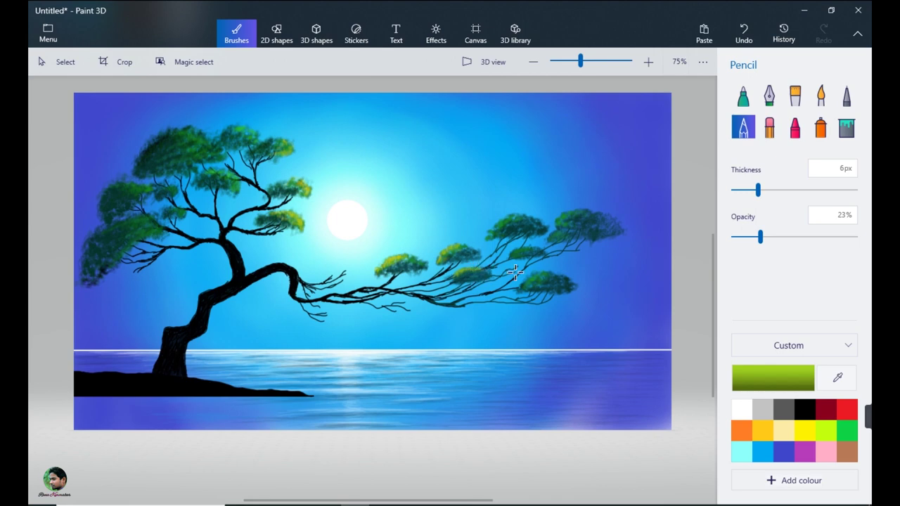
# - Highlight the long branch's outer clusters and the crown's upper and left foliage with yellow-green pencil strokes
pyautogui.moveTo(546, 273); pyautogui.dragTo(547, 273)
pyautogui.moveTo(506, 221); pyautogui.dragTo(588, 228)
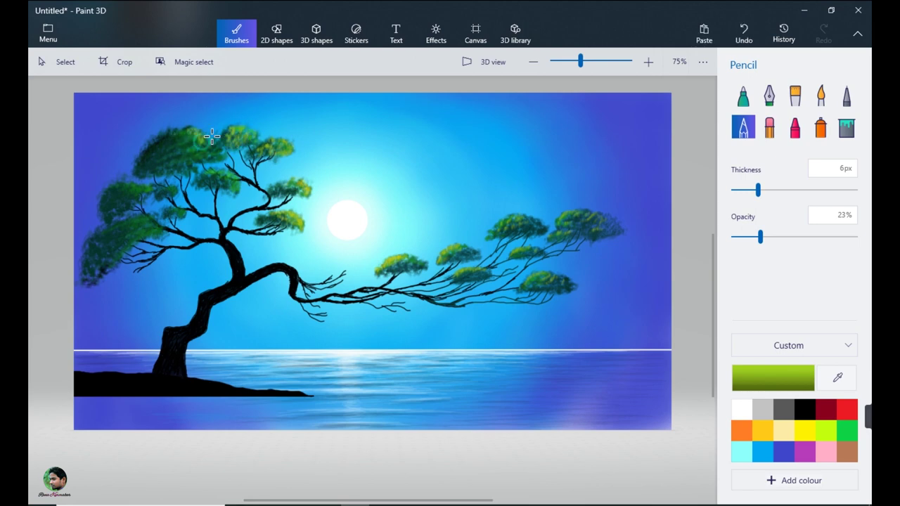
pyautogui.moveTo(182, 141); pyautogui.dragTo(214, 147)
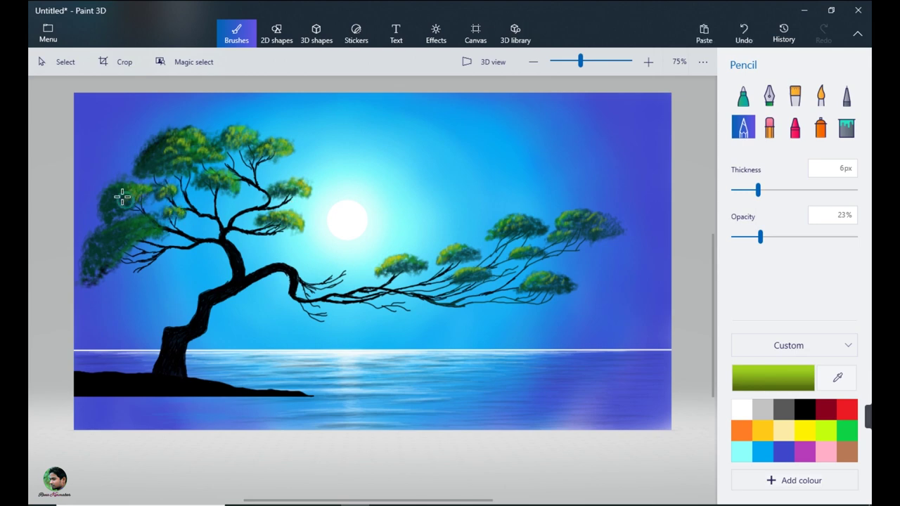
pyautogui.moveTo(122, 197)
pyautogui.mouseDown()
pyautogui.moveTo(164, 168)
pyautogui.moveTo(114, 198)
pyautogui.moveTo(214, 141)
pyautogui.moveTo(169, 142)
pyautogui.moveTo(145, 222)
pyautogui.moveTo(130, 230)
pyautogui.moveTo(159, 229)
pyautogui.moveTo(134, 223)
pyautogui.moveTo(121, 244)
pyautogui.moveTo(140, 229)
pyautogui.moveTo(131, 223)
pyautogui.moveTo(117, 245)
pyautogui.moveTo(110, 230)
pyautogui.moveTo(126, 223)
pyautogui.moveTo(146, 228)
pyautogui.moveTo(127, 243)
pyautogui.mouseUp()
# - Shade the crown's left and upper-left foliage with a sampled dark teal-green pencil
pyautogui.click(837, 379)
pyautogui.click(117, 246)
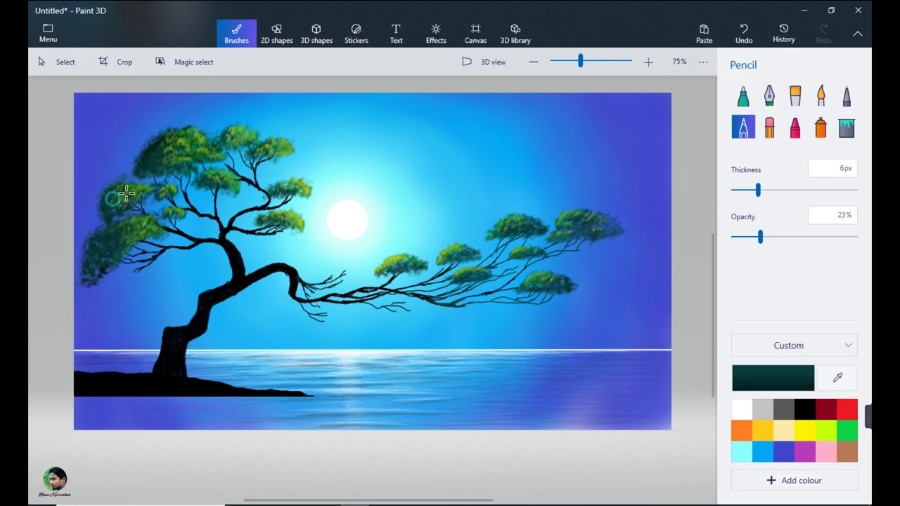
pyautogui.moveTo(126, 193); pyautogui.dragTo(130, 195)
pyautogui.moveTo(170, 146)
pyautogui.mouseDown()
pyautogui.moveTo(167, 162)
pyautogui.moveTo(157, 146)
pyautogui.mouseUp()
# - Mix a dark brown from the palette brown and mark the trunk's lower right edge with the Marker at 2px
pyautogui.click(848, 452)
pyautogui.click(774, 379)
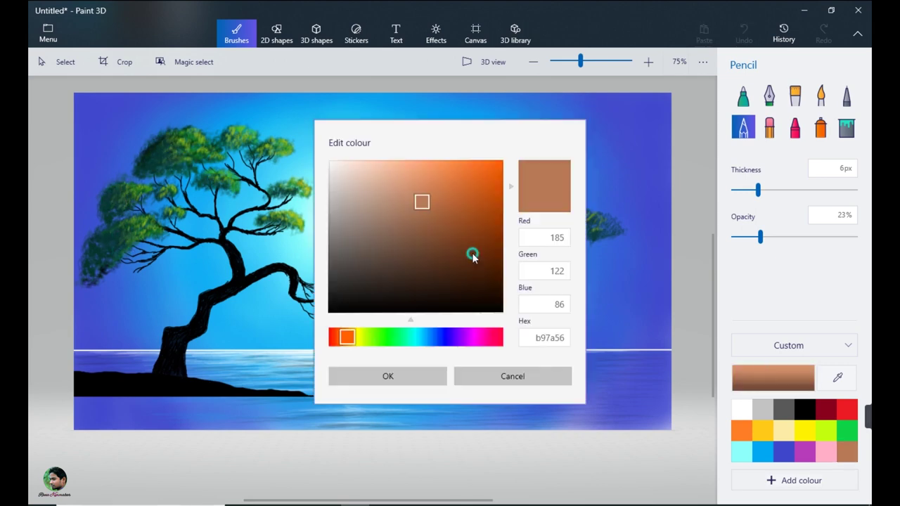
pyautogui.click(428, 249)
pyautogui.click(387, 377)
pyautogui.click(743, 95)
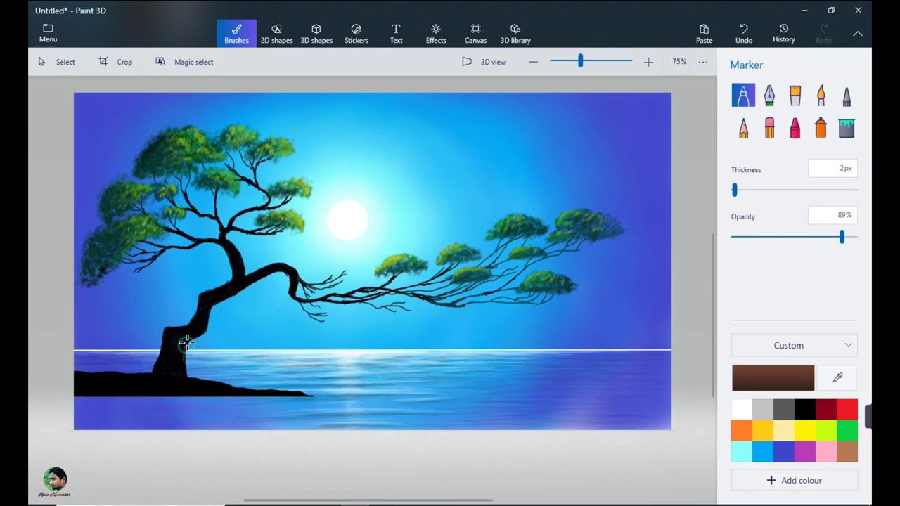
pyautogui.moveTo(187, 374); pyautogui.dragTo(188, 340)
# - Paint brown bark and root strokes on the lower trunk with the Marker at 51% and 29% opacity
pyautogui.moveTo(842, 237); pyautogui.dragTo(796, 237)
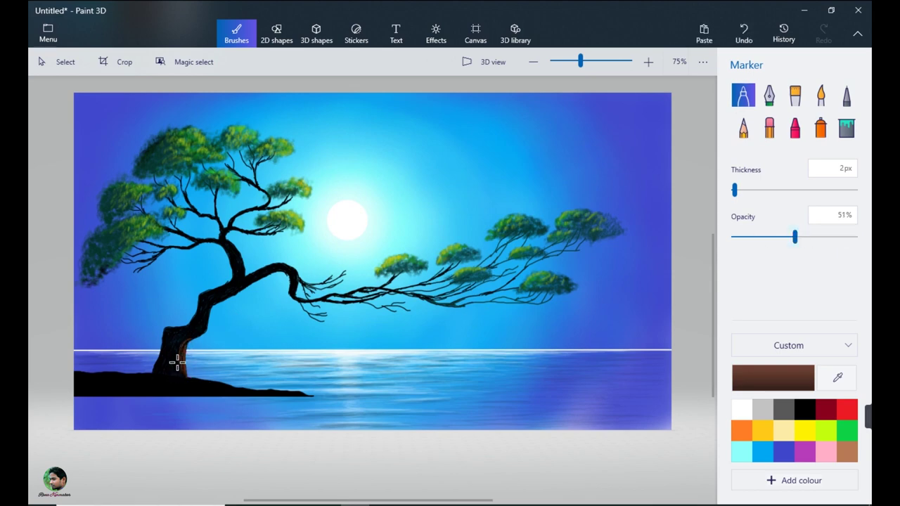
pyautogui.moveTo(178, 363)
pyautogui.mouseDown()
pyautogui.moveTo(204, 390)
pyautogui.moveTo(201, 379)
pyautogui.moveTo(235, 386)
pyautogui.moveTo(179, 377)
pyautogui.moveTo(199, 387)
pyautogui.mouseUp()
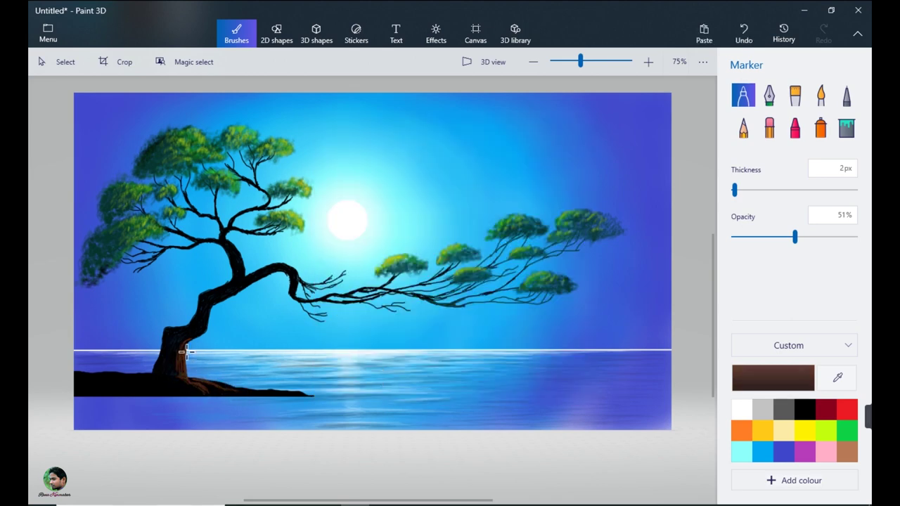
pyautogui.moveTo(181, 352); pyautogui.dragTo(176, 367)
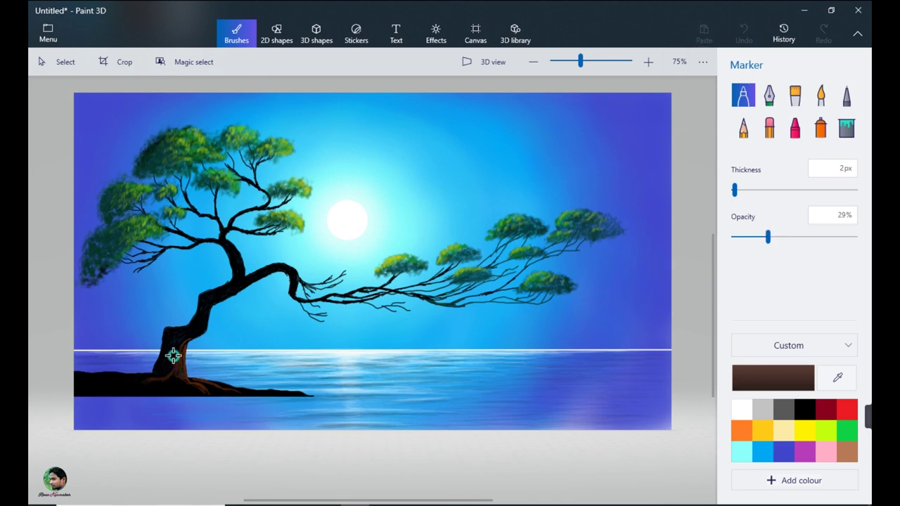
pyautogui.moveTo(173, 356)
pyautogui.mouseDown()
pyautogui.moveTo(200, 332)
pyautogui.moveTo(177, 354)
pyautogui.moveTo(163, 353)
pyautogui.moveTo(168, 340)
pyautogui.moveTo(188, 336)
pyautogui.moveTo(179, 347)
pyautogui.moveTo(211, 317)
pyautogui.mouseUp()
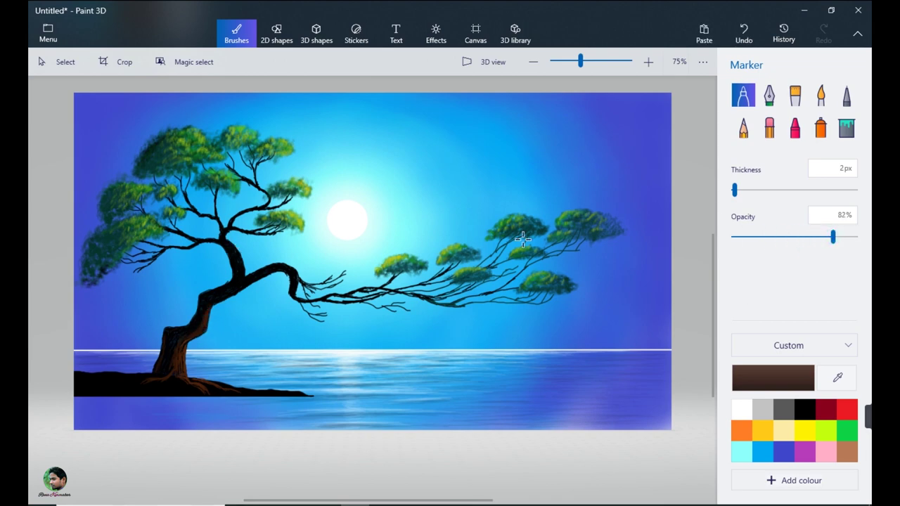
# - Extend the bark texture along the upper trunk and main branches in sampled brown with the Marker at 82% opacity
pyautogui.keyDown('alt'); pyautogui.click(187, 336); pyautogui.keyUp('alt')
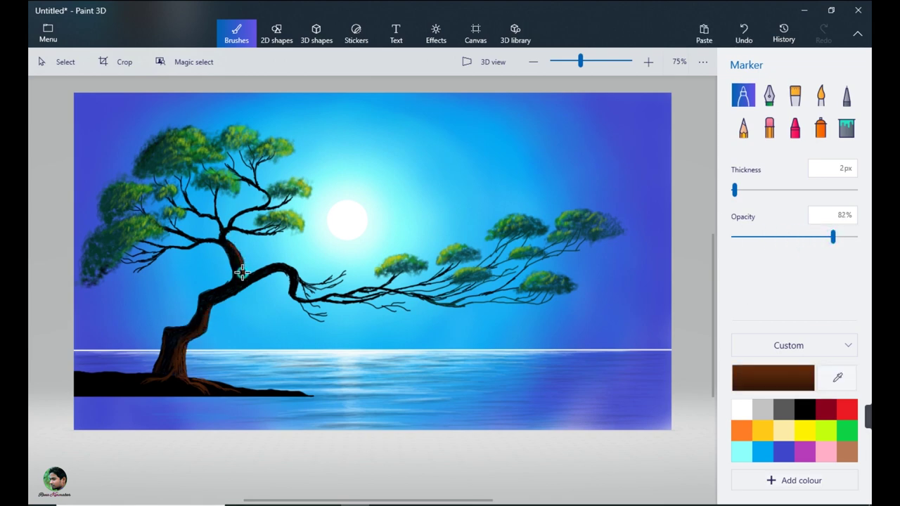
pyautogui.moveTo(273, 268)
pyautogui.mouseDown()
pyautogui.moveTo(295, 280)
pyautogui.moveTo(288, 267)
pyautogui.moveTo(231, 295)
pyautogui.mouseUp()
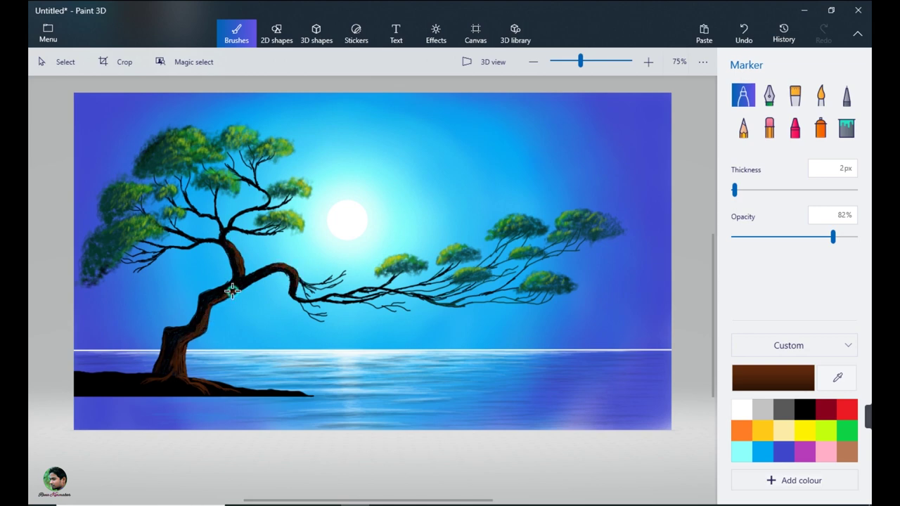
pyautogui.moveTo(223, 246); pyautogui.dragTo(236, 223)
# - Texture the black strip of land beneath the tree with brown Marker strokes at 2px and 82% opacity
pyautogui.moveTo(81, 378); pyautogui.dragTo(149, 395)
pyautogui.click(743, 128)
pyautogui.click(735, 191)
pyautogui.moveTo(81, 378); pyautogui.dragTo(110, 381)
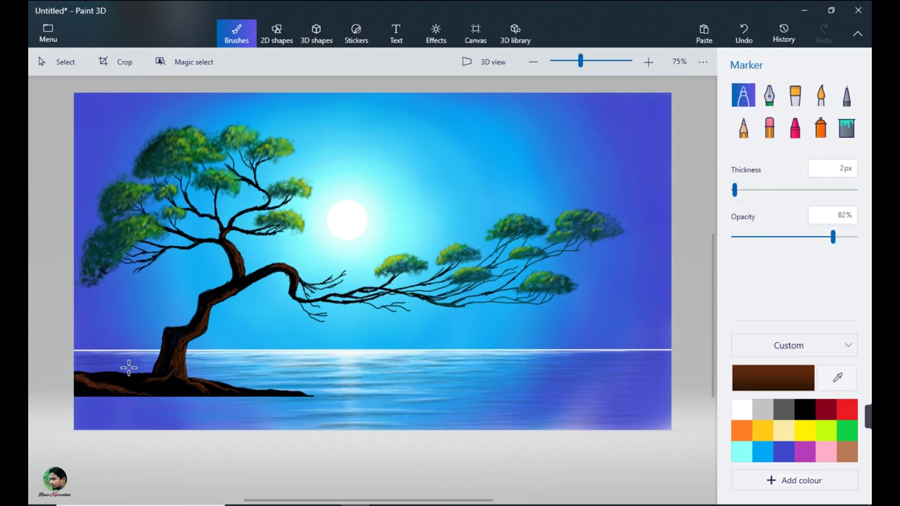
pyautogui.moveTo(128, 386)
pyautogui.mouseDown()
pyautogui.moveTo(179, 389)
pyautogui.moveTo(113, 382)
pyautogui.moveTo(227, 390)
pyautogui.mouseUp()
pyautogui.moveTo(117, 378)
pyautogui.mouseDown()
pyautogui.moveTo(145, 377)
pyautogui.moveTo(91, 369)
pyautogui.mouseUp()
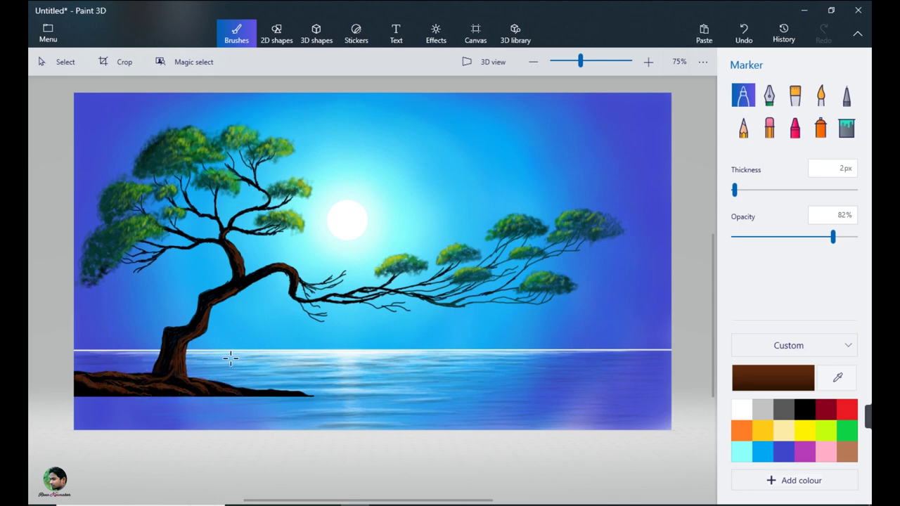
pyautogui.moveTo(251, 390); pyautogui.dragTo(301, 393)
pyautogui.moveTo(222, 384); pyautogui.dragTo(269, 392)
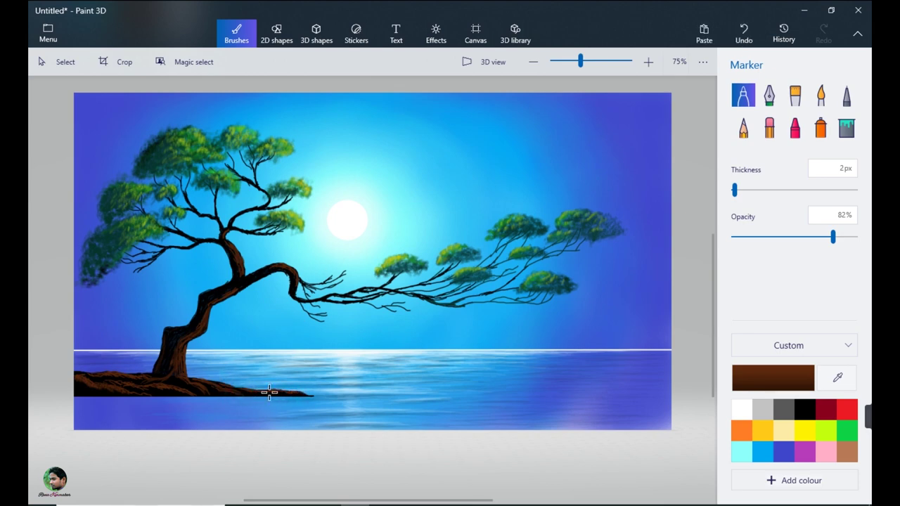
# - Paint a black rock mass below the land in the painting's lower-left corner, and set the Marker to 3px thickness and 85% opacity
pyautogui.click(783, 410)
pyautogui.moveTo(77, 399)
pyautogui.mouseDown()
pyautogui.moveTo(167, 400)
pyautogui.moveTo(76, 403)
pyautogui.moveTo(154, 403)
pyautogui.mouseUp()
pyautogui.click(772, 190)
pyautogui.moveTo(837, 238); pyautogui.dragTo(856, 238)
pyautogui.moveTo(82, 403)
pyautogui.mouseDown()
pyautogui.moveTo(161, 406)
pyautogui.moveTo(87, 420)
pyautogui.moveTo(175, 428)
pyautogui.moveTo(137, 414)
pyautogui.mouseUp()
pyautogui.moveTo(854, 237); pyautogui.dragTo(837, 237)
pyautogui.moveTo(771, 190); pyautogui.dragTo(736, 190)
# - Try to texture the lower-left rock and extend its edge over the water with Marker strokes in brown sampled from the land
pyautogui.click(838, 378)
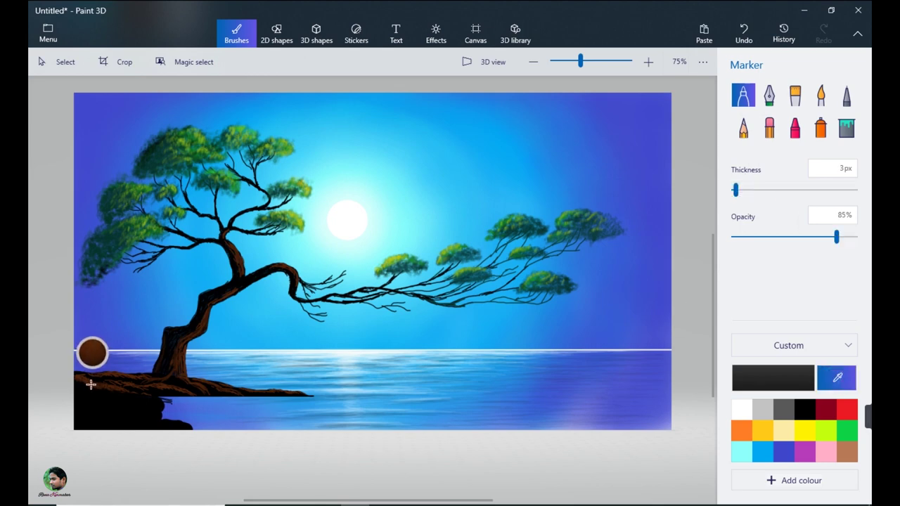
pyautogui.click(91, 382)
pyautogui.moveTo(77, 394)
pyautogui.mouseDown()
pyautogui.moveTo(142, 391)
pyautogui.moveTo(126, 392)
pyautogui.moveTo(159, 398)
pyautogui.moveTo(126, 400)
pyautogui.moveTo(165, 405)
pyautogui.moveTo(80, 399)
pyautogui.moveTo(103, 398)
pyautogui.moveTo(88, 391)
pyautogui.moveTo(161, 415)
pyautogui.moveTo(149, 406)
pyautogui.moveTo(88, 416)
pyautogui.mouseUp()
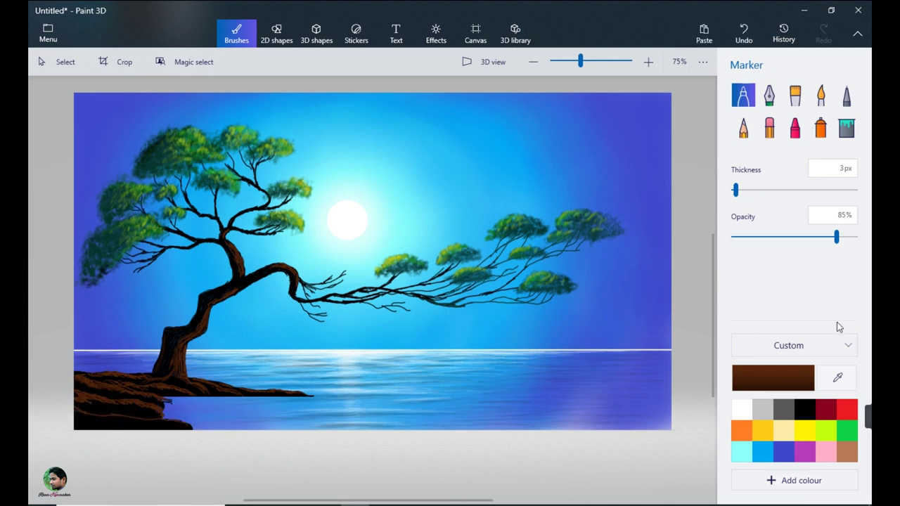
pyautogui.moveTo(161, 402)
pyautogui.mouseDown()
pyautogui.moveTo(181, 415)
pyautogui.moveTo(163, 400)
pyautogui.moveTo(171, 403)
pyautogui.moveTo(133, 428)
pyautogui.moveTo(86, 418)
pyautogui.moveTo(104, 416)
pyautogui.mouseUp()
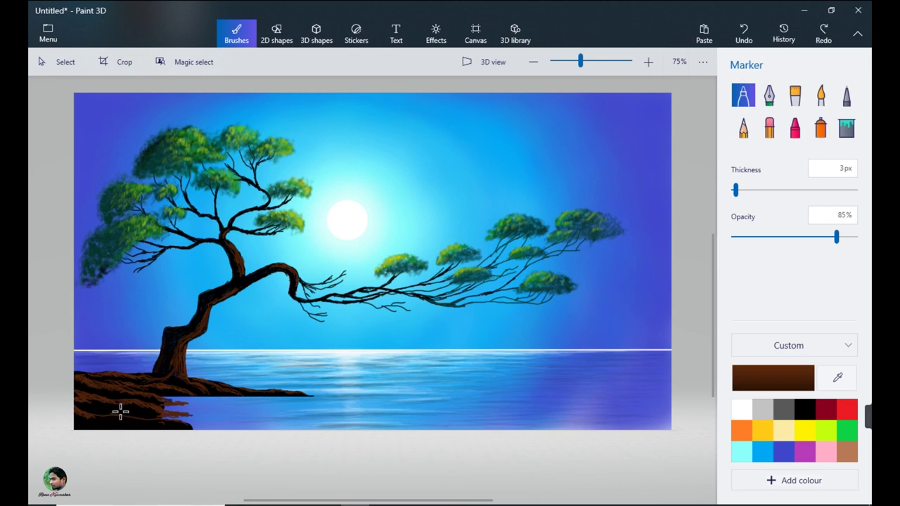
# - Undo the brown strokes on the lower-left rock
pyautogui.hotkey('ctrl', 'z')
pyautogui.hotkey('ctrl', 'z')
pyautogui.hotkey('ctrl', 'z')
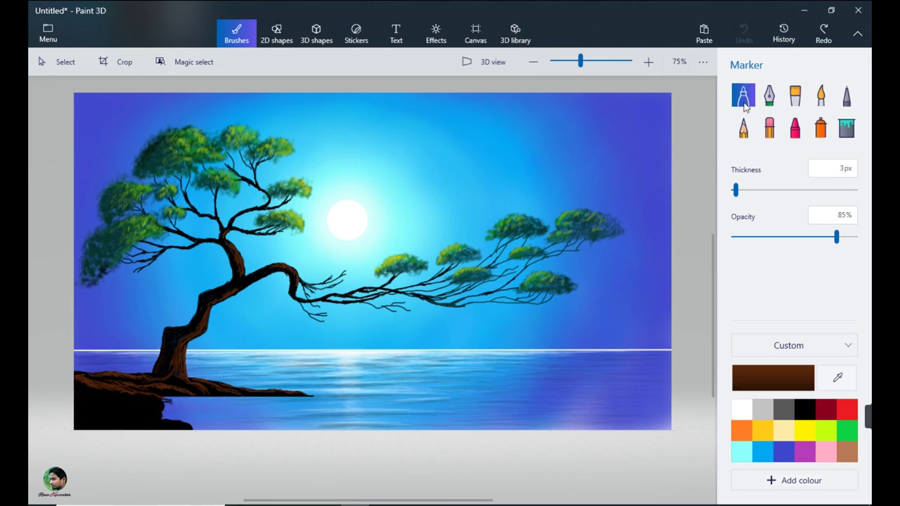
# - Extend the lower-left rock with jagged black ledges over the water and texture it with brown sampled from the land
pyautogui.click(805, 410)
pyautogui.moveTo(155, 398)
pyautogui.mouseDown()
pyautogui.moveTo(191, 403)
pyautogui.moveTo(156, 412)
pyautogui.moveTo(206, 410)
pyautogui.moveTo(169, 416)
pyautogui.moveTo(202, 424)
pyautogui.moveTo(197, 431)
pyautogui.moveTo(163, 418)
pyautogui.moveTo(256, 428)
pyautogui.moveTo(208, 430)
pyautogui.moveTo(262, 427)
pyautogui.mouseUp()
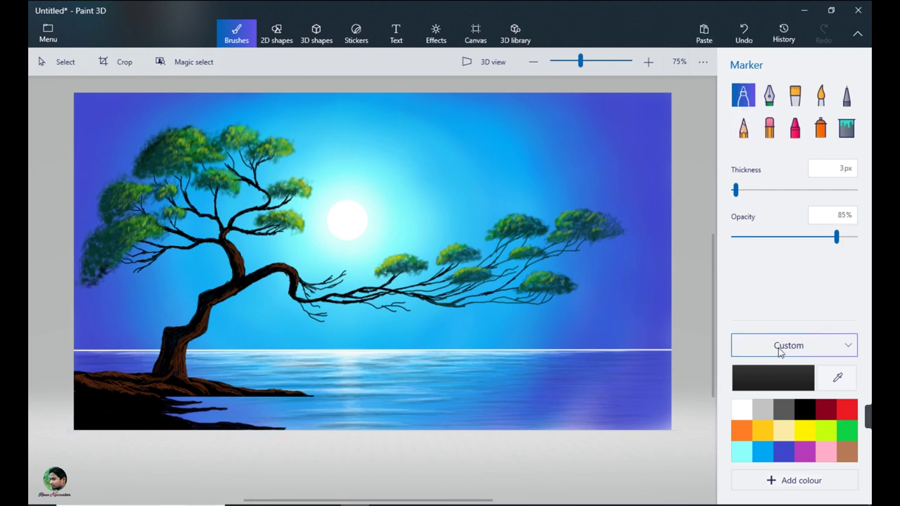
pyautogui.click(838, 377)
pyautogui.click(79, 391)
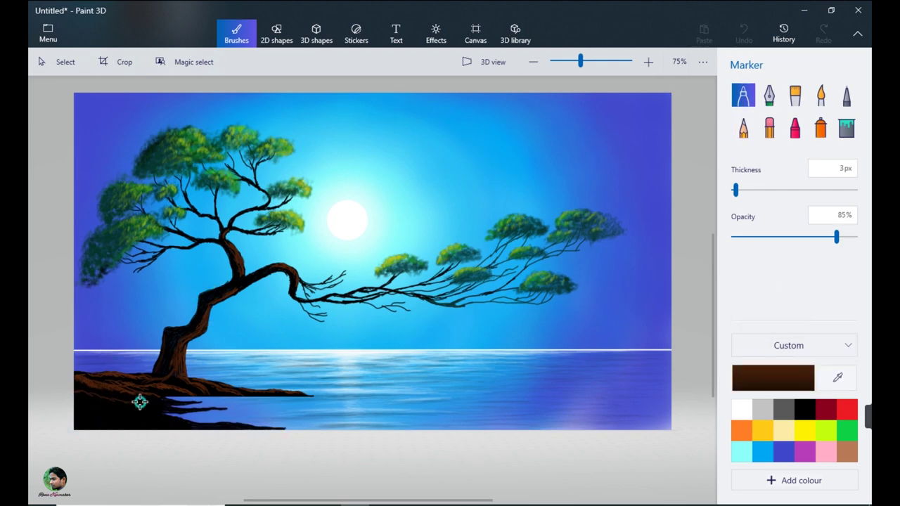
pyautogui.moveTo(88, 384)
pyautogui.mouseDown()
pyautogui.moveTo(117, 404)
pyautogui.moveTo(159, 413)
pyautogui.mouseUp()
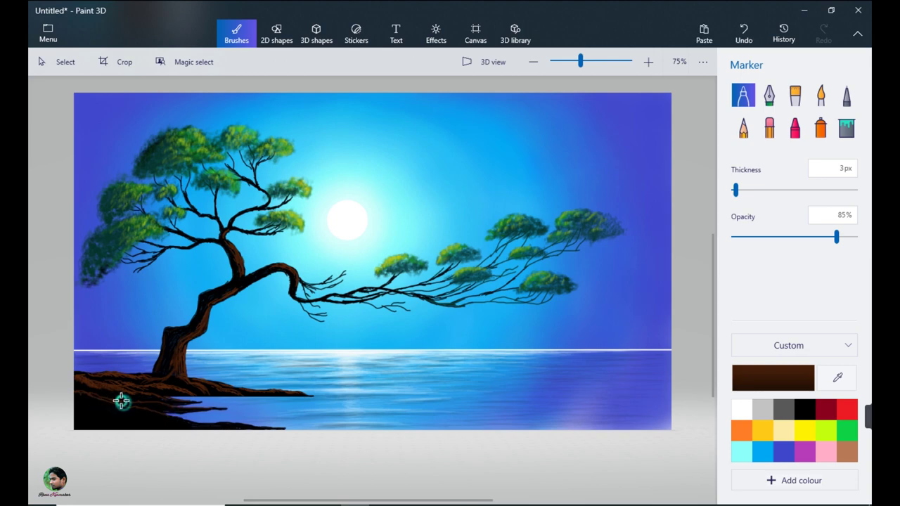
pyautogui.moveTo(79, 394)
pyautogui.mouseDown()
pyautogui.moveTo(118, 407)
pyautogui.moveTo(74, 408)
pyautogui.moveTo(121, 424)
pyautogui.moveTo(137, 408)
pyautogui.moveTo(155, 423)
pyautogui.moveTo(117, 408)
pyautogui.moveTo(169, 413)
pyautogui.moveTo(78, 398)
pyautogui.moveTo(202, 428)
pyautogui.moveTo(258, 430)
pyautogui.moveTo(83, 412)
pyautogui.moveTo(84, 420)
pyautogui.moveTo(135, 391)
pyautogui.moveTo(125, 377)
pyautogui.moveTo(133, 425)
pyautogui.mouseUp()
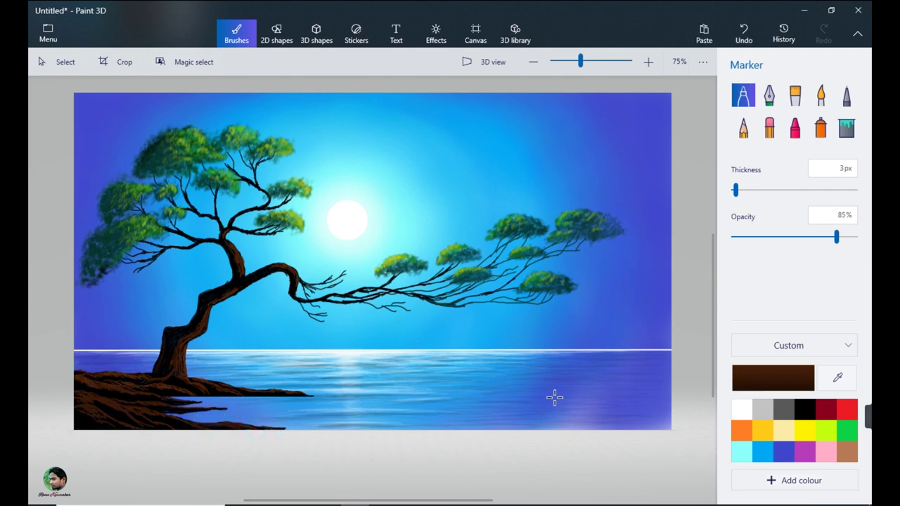
# - Draw a straight black horizontal line across the water inward from the painting's right edge
pyautogui.click(276, 31)
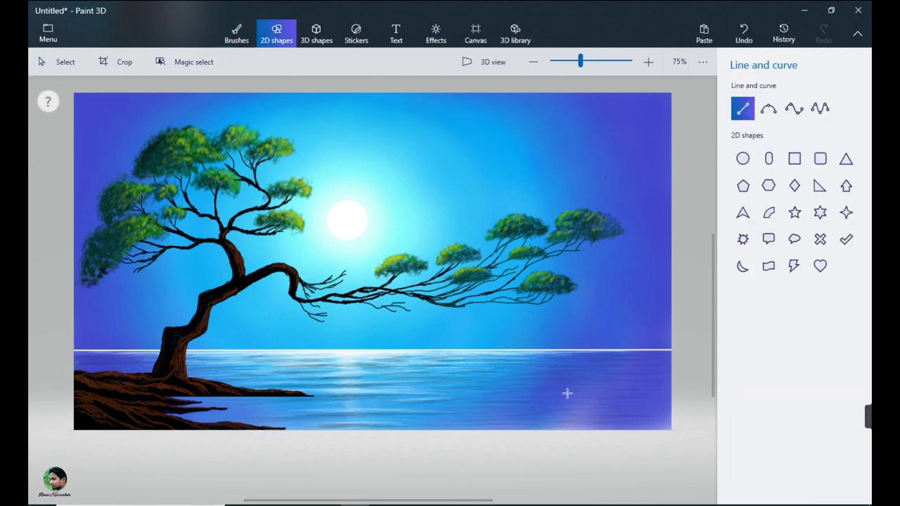
pyautogui.moveTo(671, 397); pyautogui.dragTo(472, 397)
pyautogui.click(236, 32)
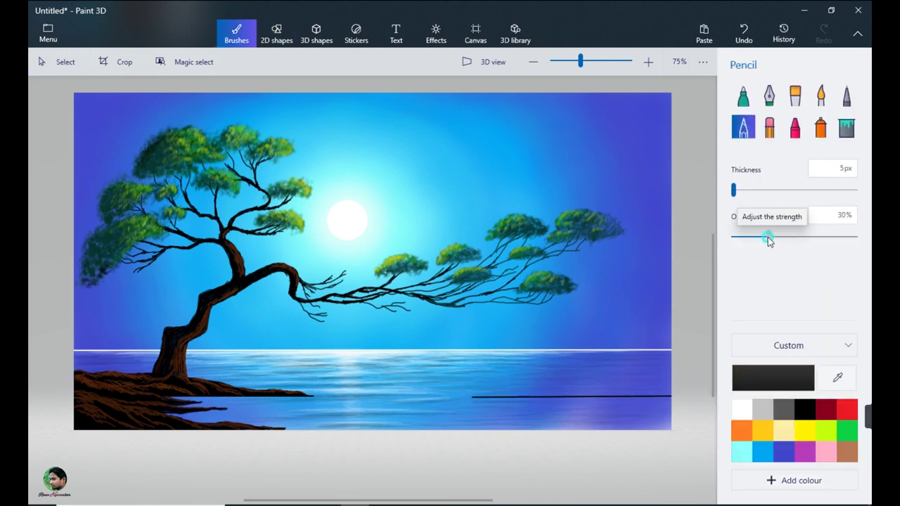
# - Shade the water beside the lower-left rock ledges with black Marker strokes at 3px and 3% opacity
pyautogui.click(742, 99)
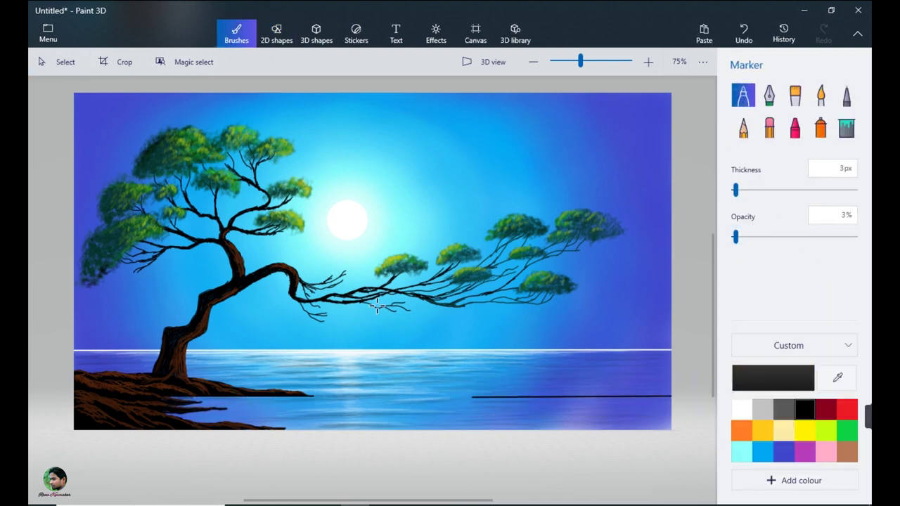
pyautogui.moveTo(226, 400)
pyautogui.mouseDown()
pyautogui.moveTo(286, 398)
pyautogui.moveTo(203, 398)
pyautogui.moveTo(169, 414)
pyautogui.moveTo(310, 399)
pyautogui.moveTo(223, 408)
pyautogui.moveTo(231, 420)
pyautogui.moveTo(195, 401)
pyautogui.moveTo(261, 399)
pyautogui.mouseUp()
pyautogui.moveTo(161, 397)
pyautogui.mouseDown()
pyautogui.moveTo(251, 401)
pyautogui.moveTo(181, 415)
pyautogui.mouseUp()
pyautogui.moveTo(301, 398)
pyautogui.mouseDown()
pyautogui.moveTo(211, 398)
pyautogui.moveTo(271, 426)
pyautogui.mouseUp()
# - Outline a tapering headland around the black line on the right with the black Marker at 2px and 100% opacity
pyautogui.click(856, 238)
pyautogui.click(734, 190)
pyautogui.moveTo(734, 193); pyautogui.dragTo(735, 192)
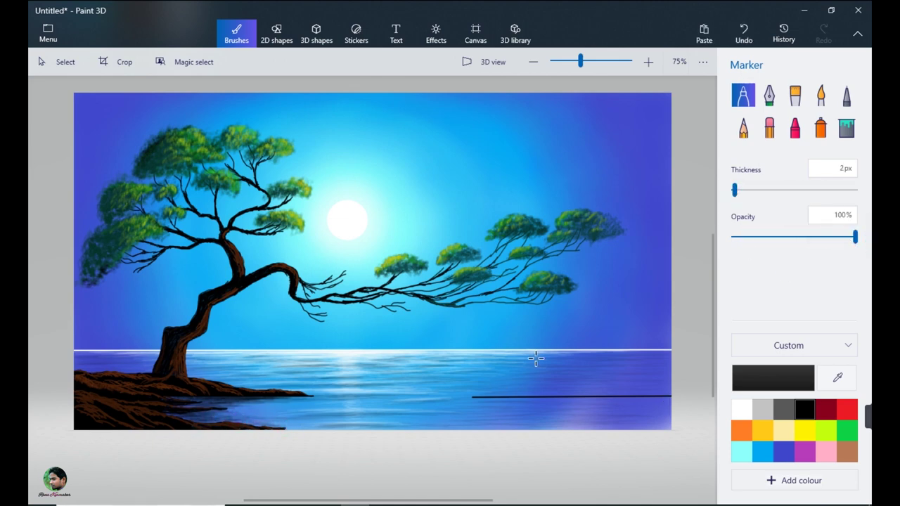
pyautogui.moveTo(672, 377)
pyautogui.mouseDown()
pyautogui.moveTo(472, 396)
pyautogui.moveTo(672, 414)
pyautogui.mouseUp()
# - Fill the right headland's outlined areas with black and touch up its tip and remaining gaps with the Marker
pyautogui.click(846, 126)
pyautogui.click(637, 390)
pyautogui.click(636, 403)
pyautogui.click(484, 391)
pyautogui.click(743, 96)
pyautogui.click(484, 397)
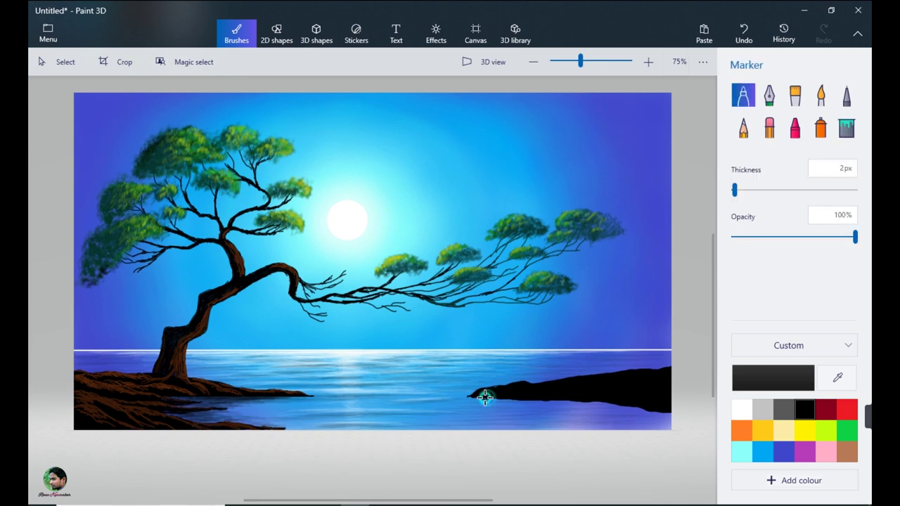
pyautogui.click(504, 386)
pyautogui.click(636, 385)
pyautogui.click(658, 383)
# - Texture the black right headland with brown sampled from the left land, using the Marker at 2px and 82% opacity
pyautogui.moveTo(856, 237); pyautogui.dragTo(833, 237)
pyautogui.click(838, 378)
pyautogui.click(120, 377)
pyautogui.moveTo(654, 381); pyautogui.dragTo(588, 392)
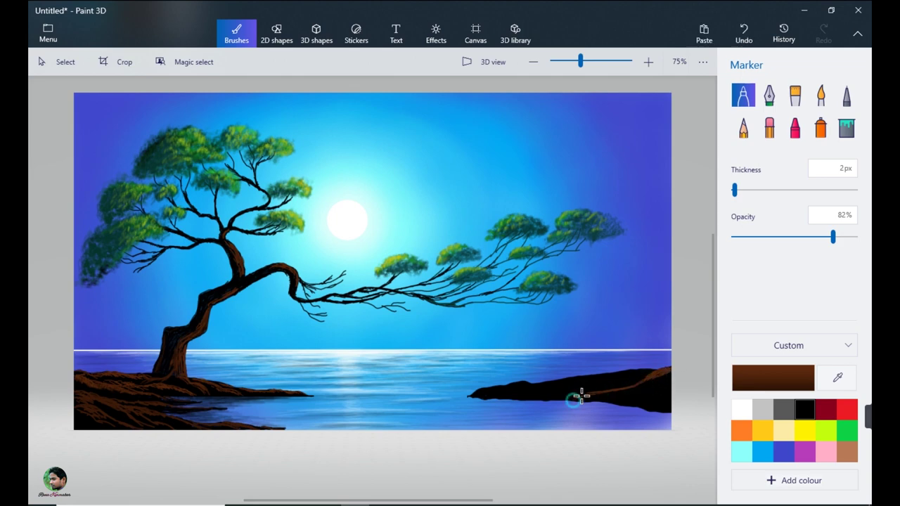
pyautogui.moveTo(638, 373)
pyautogui.mouseDown()
pyautogui.moveTo(561, 384)
pyautogui.moveTo(560, 394)
pyautogui.moveTo(626, 376)
pyautogui.moveTo(517, 394)
pyautogui.moveTo(470, 391)
pyautogui.mouseUp()
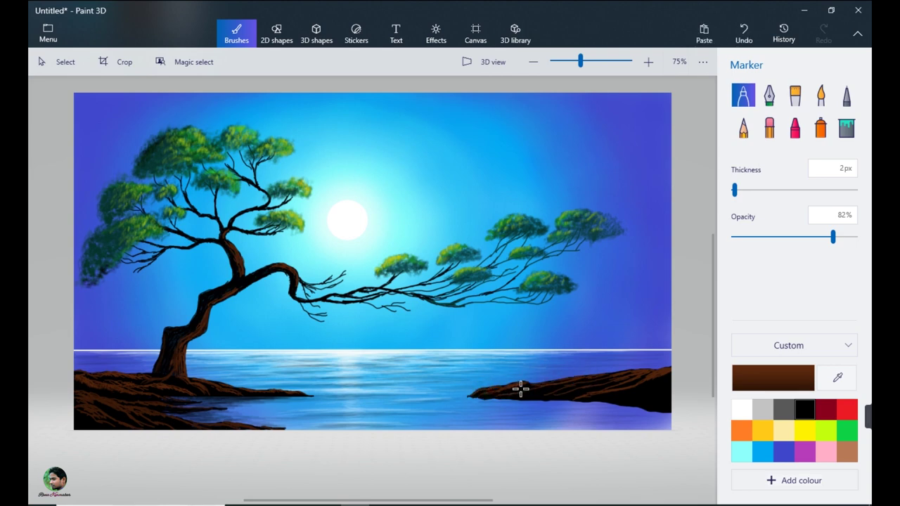
# - Blend softer brown strokes into the right headland's rock texture, lowering the Marker opacity to 43% and down to 20%
pyautogui.moveTo(833, 237); pyautogui.dragTo(785, 237)
pyautogui.moveTo(638, 389); pyautogui.dragTo(622, 387)
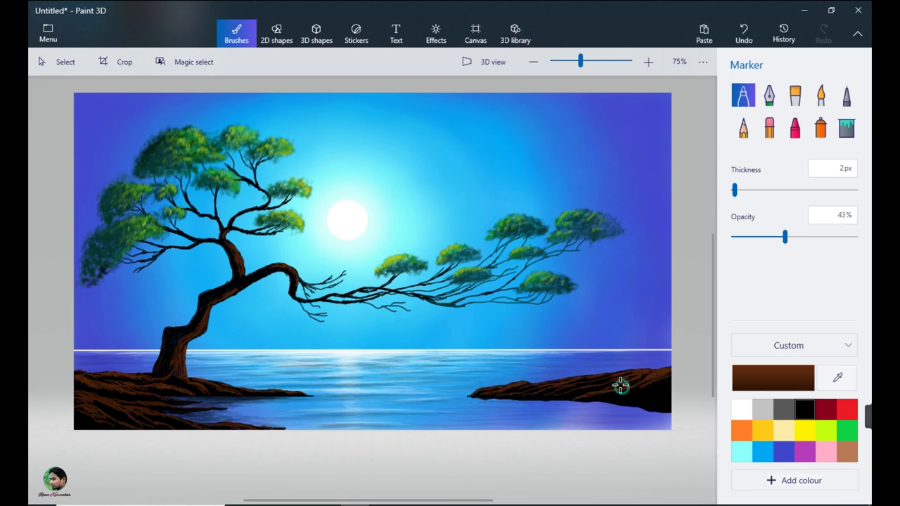
pyautogui.moveTo(785, 237); pyautogui.dragTo(753, 237)
pyautogui.moveTo(661, 382)
pyautogui.mouseDown()
pyautogui.moveTo(668, 380)
pyautogui.moveTo(632, 384)
pyautogui.mouseUp()
pyautogui.moveTo(753, 237); pyautogui.dragTo(745, 237)
pyautogui.moveTo(603, 385); pyautogui.dragTo(599, 377)
pyautogui.hotkey('ctrl', ']')
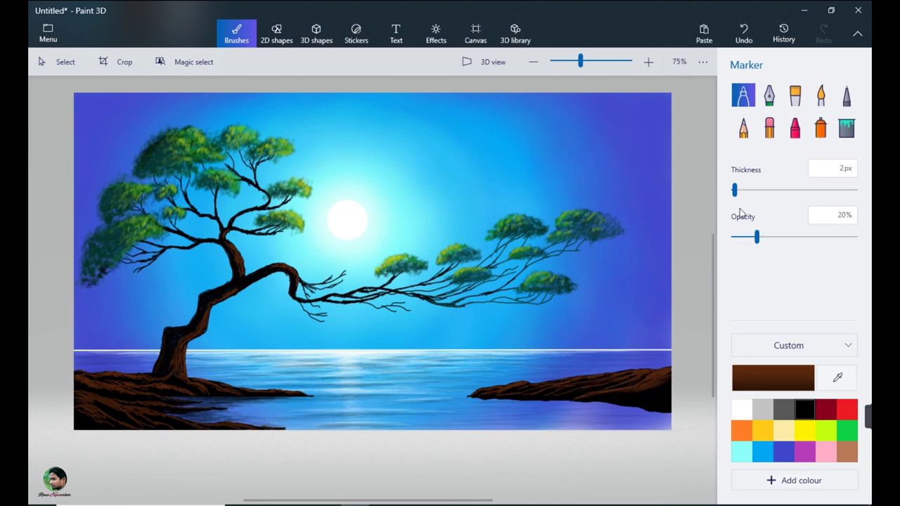
# - Shade the water below the right headland down to the painting's corner with black Marker strokes at 2px and 10% opacity
pyautogui.hotkey('ctrl', '[')
pyautogui.click(806, 409)
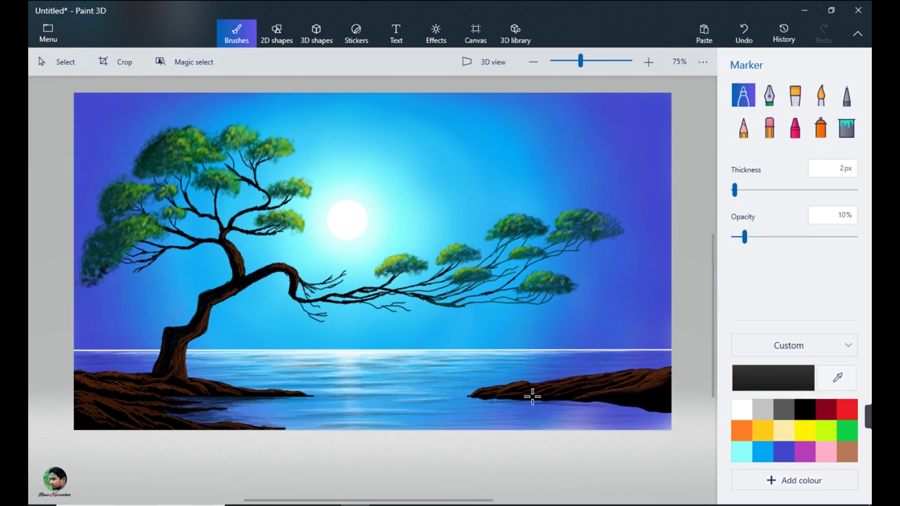
pyautogui.moveTo(532, 396)
pyautogui.mouseDown()
pyautogui.moveTo(491, 398)
pyautogui.moveTo(667, 412)
pyautogui.mouseUp()
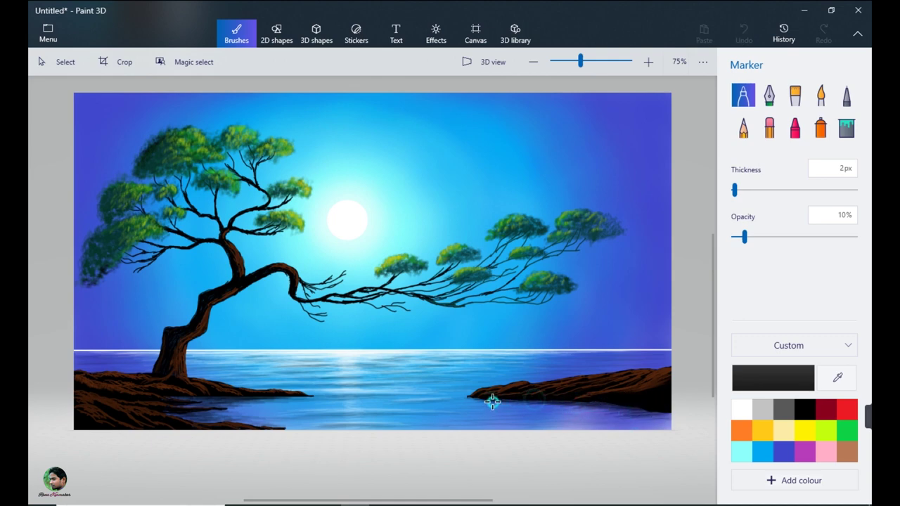
pyautogui.moveTo(493, 401); pyautogui.dragTo(588, 405)
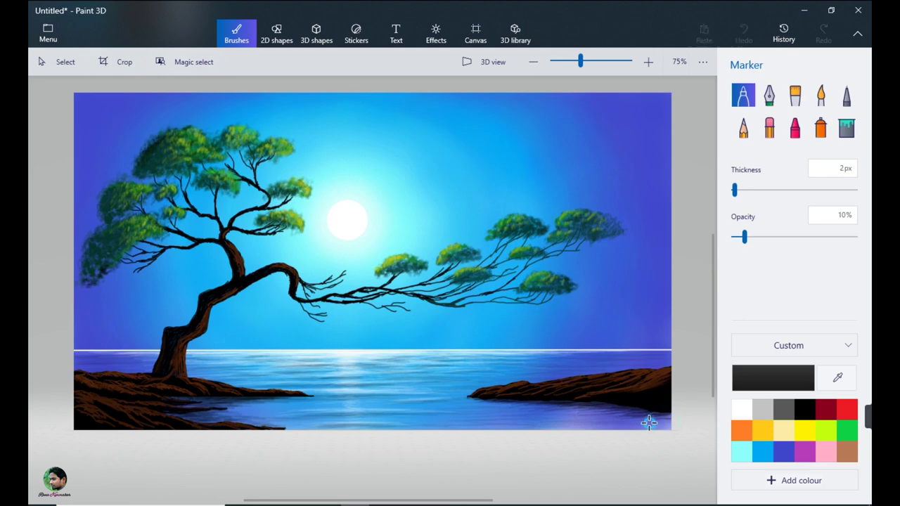
pyautogui.moveTo(660, 420)
pyautogui.mouseDown()
pyautogui.moveTo(627, 426)
pyautogui.moveTo(624, 419)
pyautogui.moveTo(652, 421)
pyautogui.moveTo(606, 409)
pyautogui.moveTo(607, 396)
pyautogui.moveTo(600, 408)
pyautogui.moveTo(660, 415)
pyautogui.moveTo(560, 405)
pyautogui.moveTo(663, 413)
pyautogui.moveTo(526, 403)
pyautogui.moveTo(652, 415)
pyautogui.moveTo(663, 425)
pyautogui.moveTo(619, 427)
pyautogui.moveTo(646, 424)
pyautogui.moveTo(539, 420)
pyautogui.moveTo(544, 408)
pyautogui.moveTo(606, 424)
pyautogui.moveTo(692, 417)
pyautogui.moveTo(686, 425)
pyautogui.moveTo(512, 429)
pyautogui.moveTo(681, 429)
pyautogui.moveTo(695, 419)
pyautogui.moveTo(672, 431)
pyautogui.mouseUp()
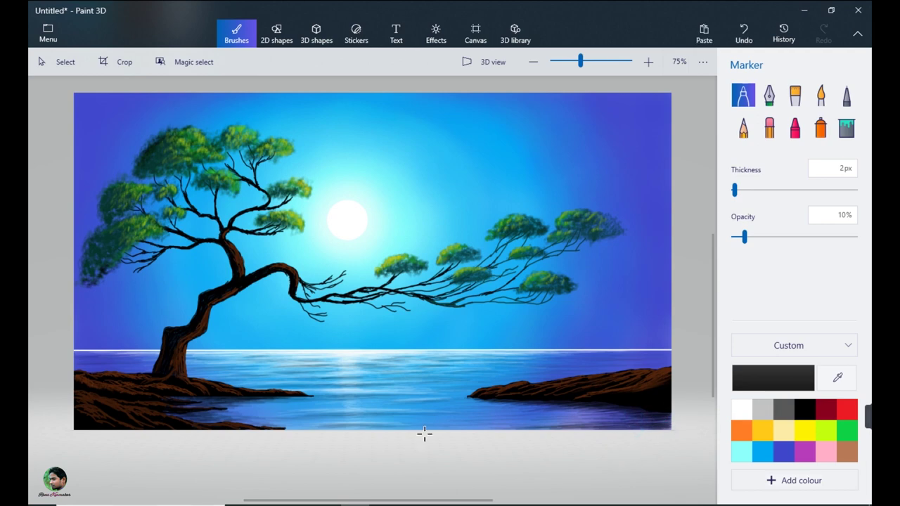
# - Add fine black twigs along the tree's long horizontal branch with the Pixel pen at 1px and 100% opacity
pyautogui.click(846, 94)
pyautogui.moveTo(400, 303); pyautogui.dragTo(411, 310)
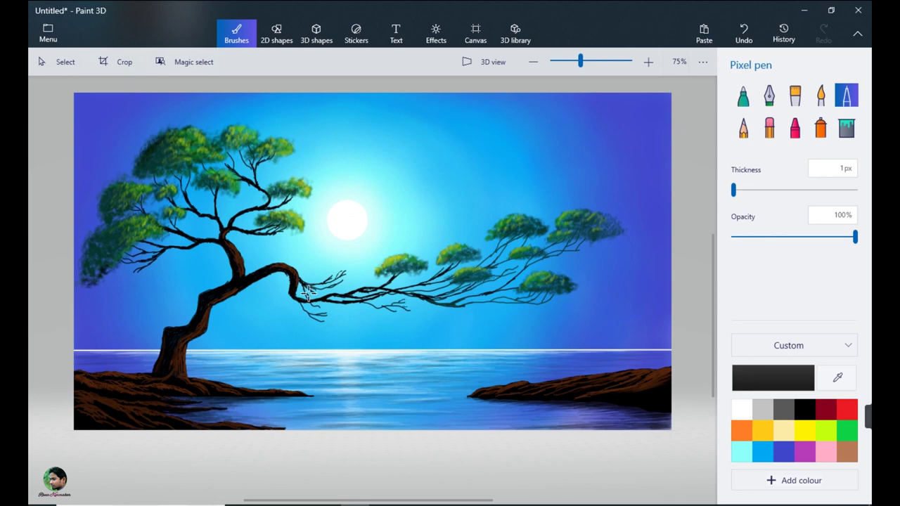
pyautogui.moveTo(335, 287); pyautogui.dragTo(318, 296)
pyautogui.moveTo(454, 259); pyautogui.dragTo(441, 273)
pyautogui.moveTo(484, 300); pyautogui.dragTo(511, 294)
pyautogui.moveTo(325, 285); pyautogui.dragTo(338, 261)
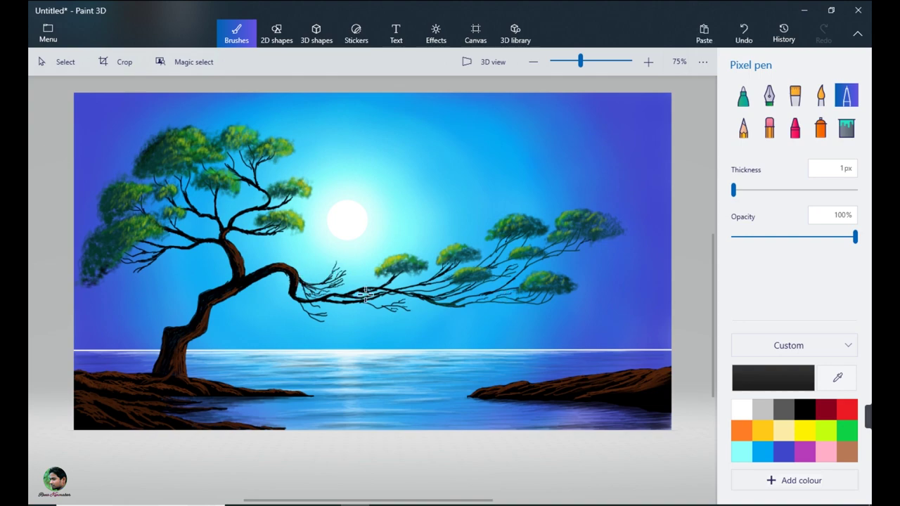
# - Sample the violet-blue from the sky's upper-right corner and examine the branches and the rest of the painting up close
pyautogui.click(837, 377)
pyautogui.click(666, 103)
pyautogui.click(648, 62)
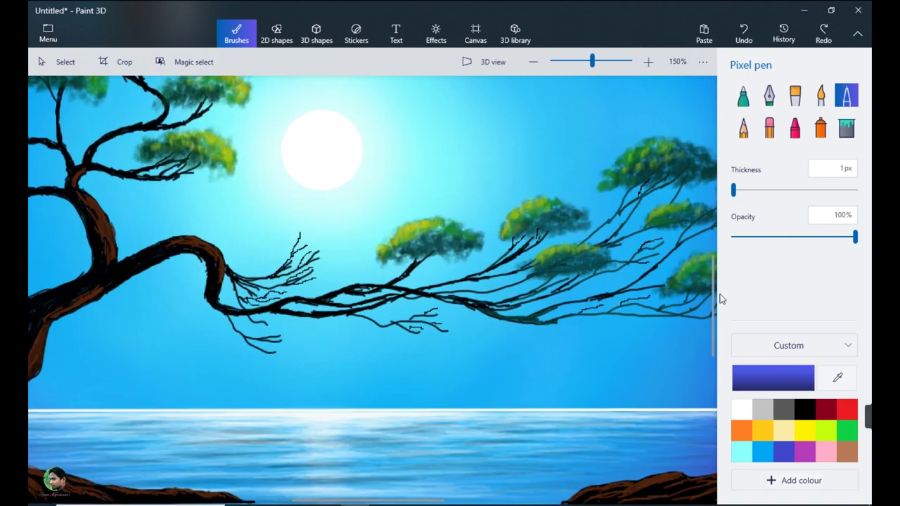
pyautogui.moveTo(713, 301); pyautogui.dragTo(714, 362)
pyautogui.moveTo(438, 500); pyautogui.dragTo(557, 500)
pyautogui.moveTo(552, 367); pyautogui.dragTo(563, 368)
pyautogui.click(533, 62)
pyautogui.moveTo(713, 342); pyautogui.dragTo(714, 264)
pyautogui.moveTo(519, 501); pyautogui.dragTo(356, 491)
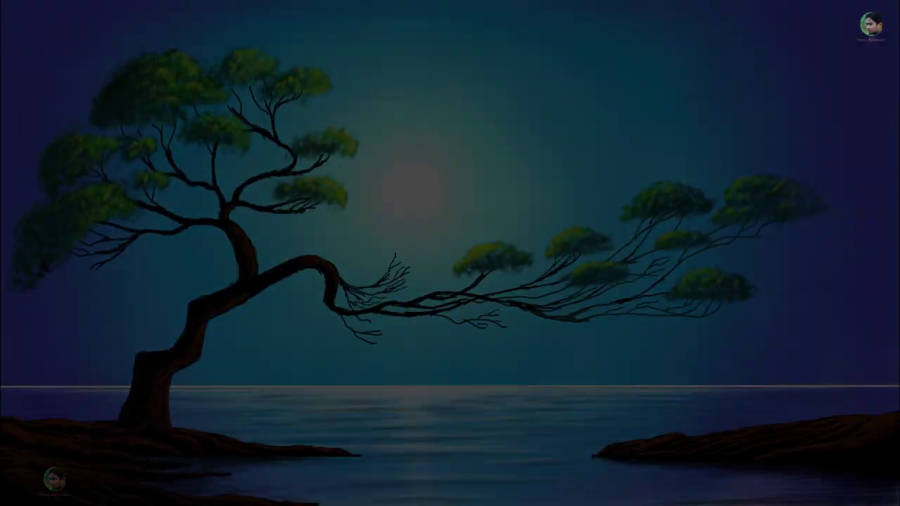